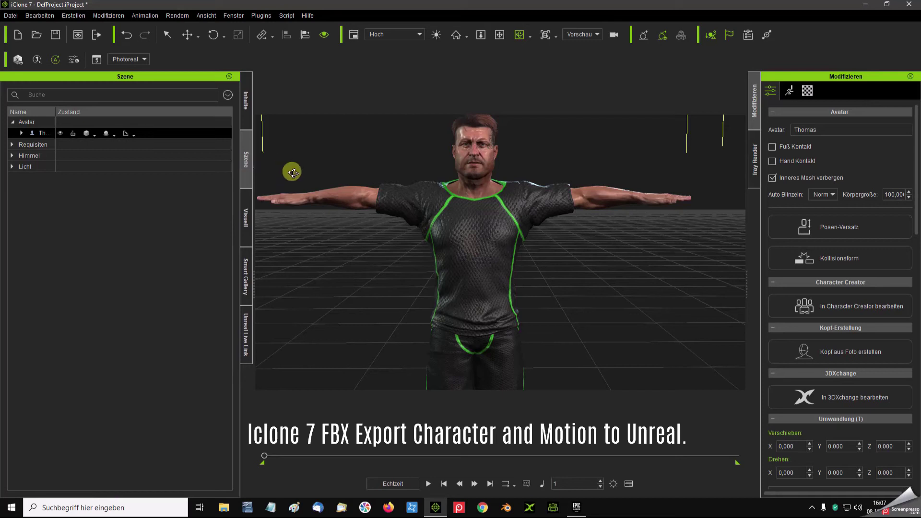
# List Thomas's parts in the Szene tree, then zoom and orbit the camera onto his head and torso.
pyautogui.click(21, 133)
pyautogui.moveTo(55, 107); pyautogui.dragTo(154, 106)
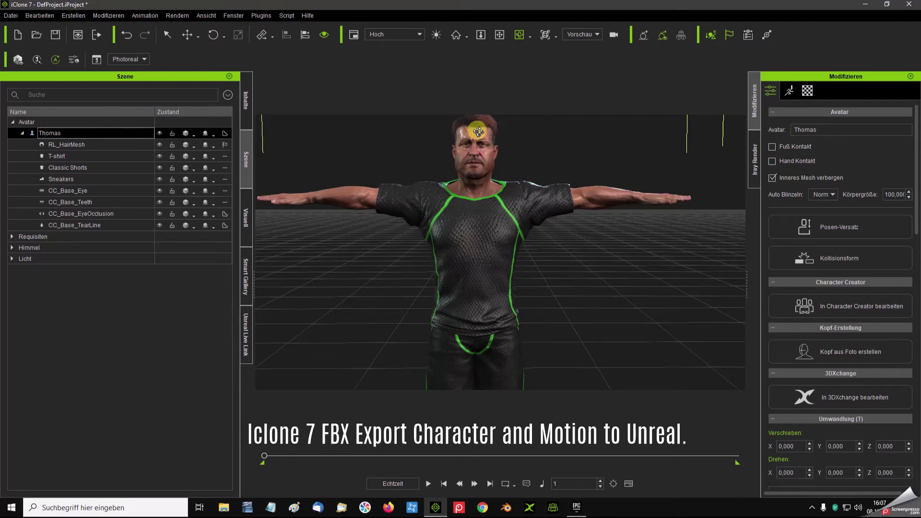
pyautogui.moveTo(498, 42); pyautogui.dragTo(499, 215)
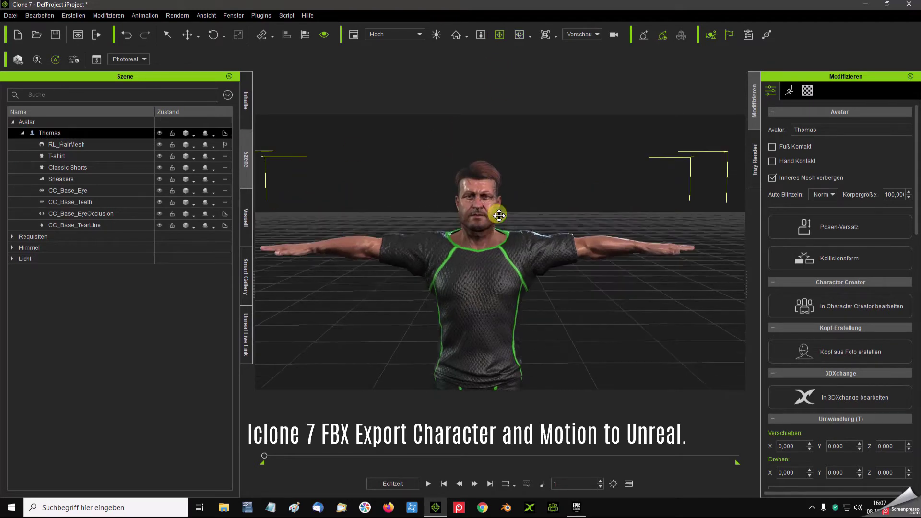
pyautogui.moveTo(520, 37); pyautogui.dragTo(354, 144)
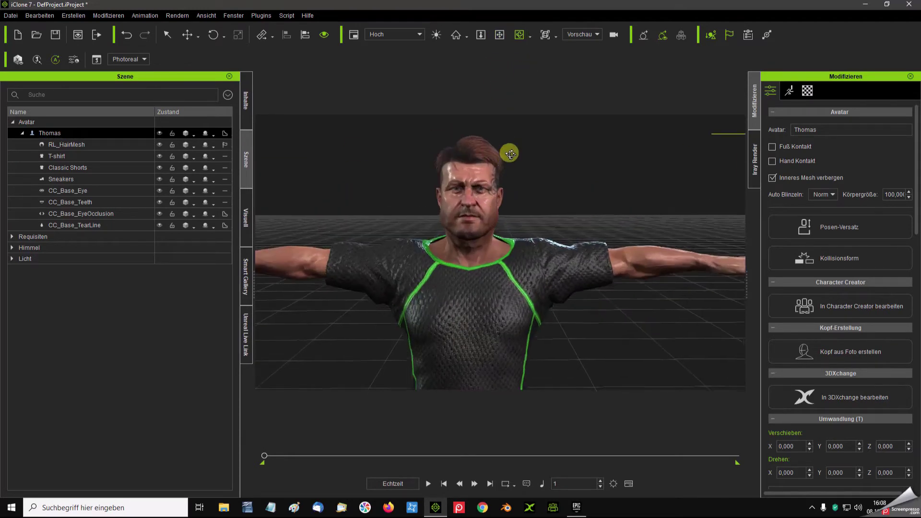
# Browse Animation > Motion > 02_G6 Motion_Mason > Perform and apply the Walk bump object motion to Thomas.
pyautogui.click(246, 100)
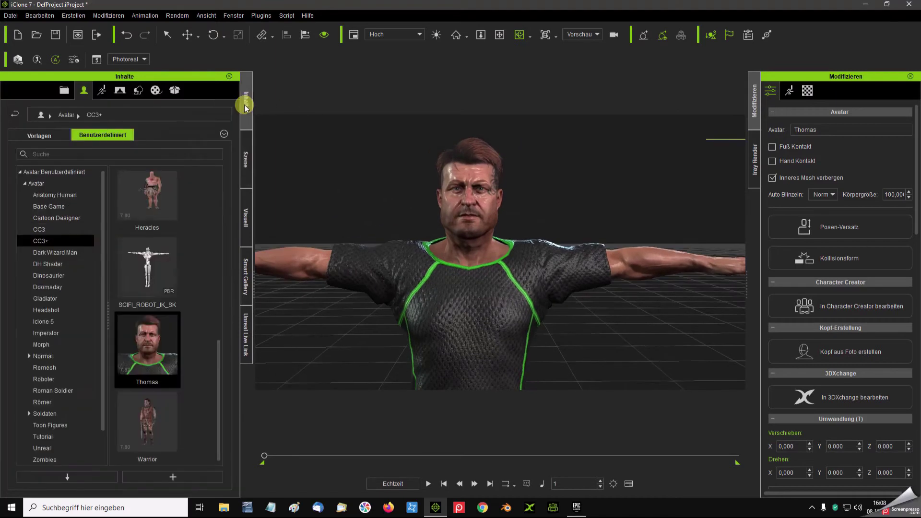
pyautogui.click(105, 93)
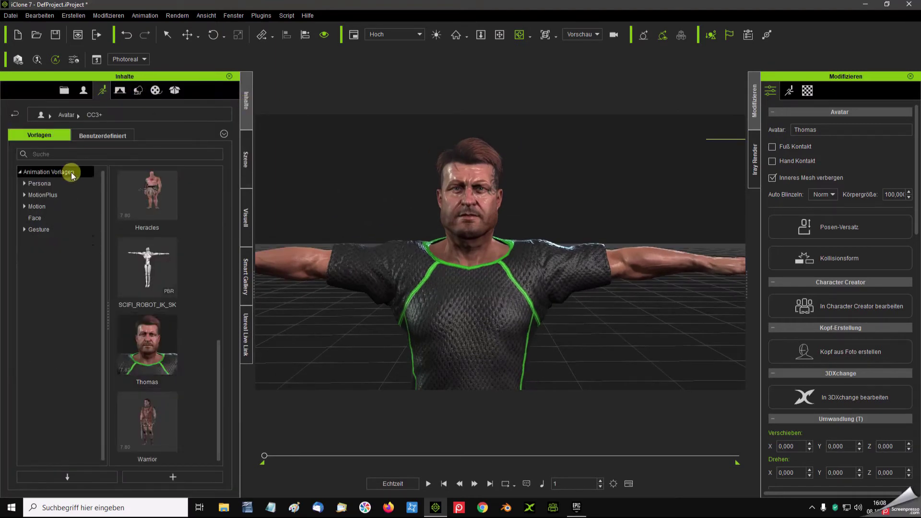
pyautogui.click(24, 206)
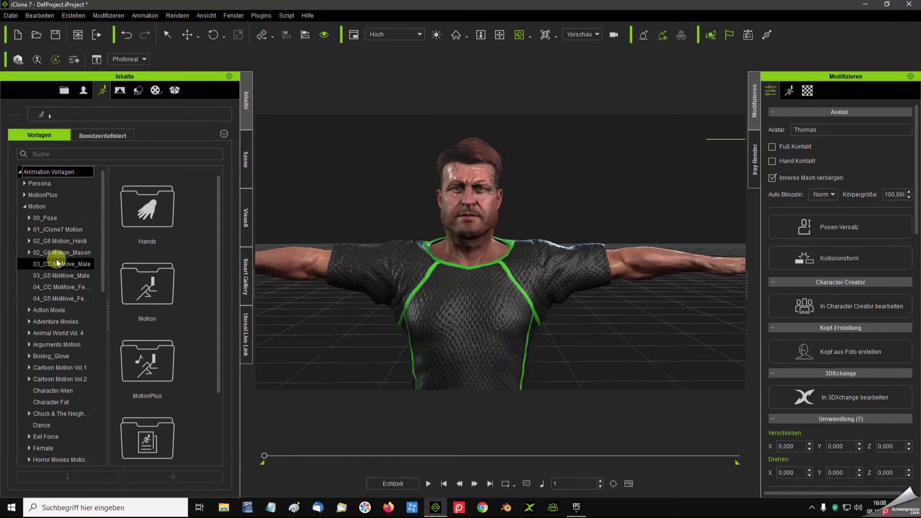
pyautogui.click(29, 253)
pyautogui.click(50, 287)
pyautogui.moveTo(218, 245)
pyautogui.mouseDown()
pyautogui.moveTo(209, 336)
pyautogui.moveTo(222, 427)
pyautogui.mouseUp()
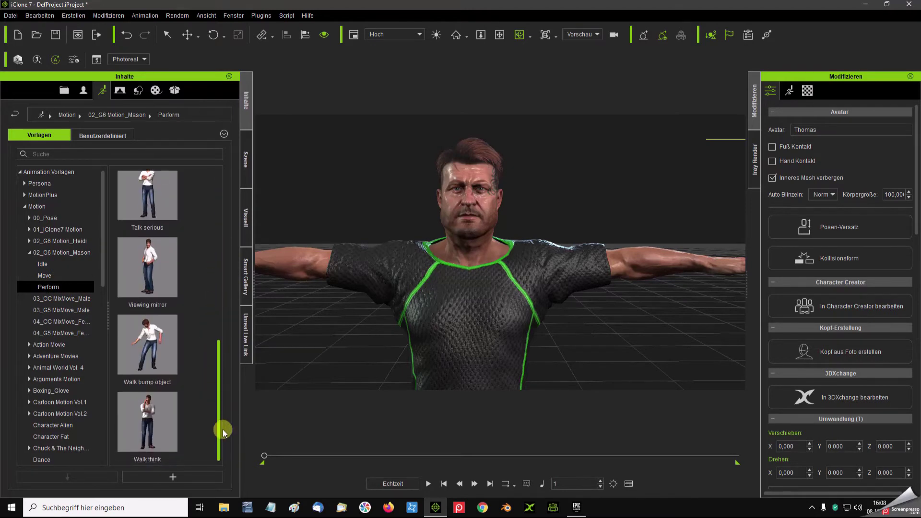
pyautogui.doubleClick(148, 350)
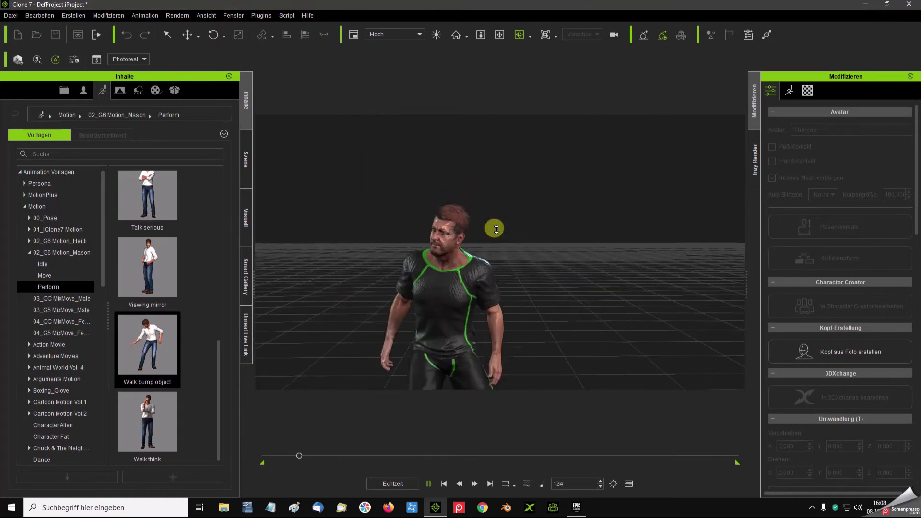
# Pan and orbit around Thomas during the walk playback, then pause it and show the timeline.
pyautogui.click(499, 35)
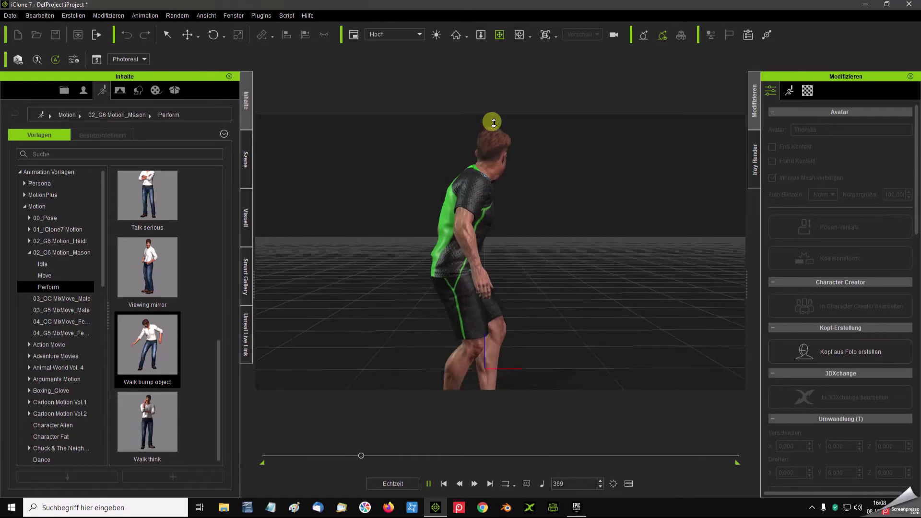
pyautogui.click(520, 36)
pyautogui.moveTo(590, 148)
pyautogui.mouseDown()
pyautogui.moveTo(432, 151)
pyautogui.moveTo(630, 151)
pyautogui.moveTo(566, 164)
pyautogui.mouseUp()
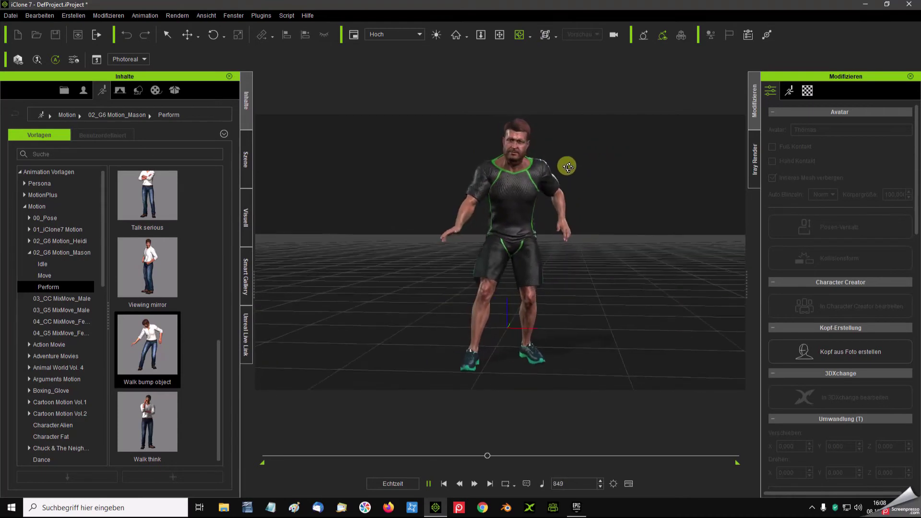
pyautogui.press('space')
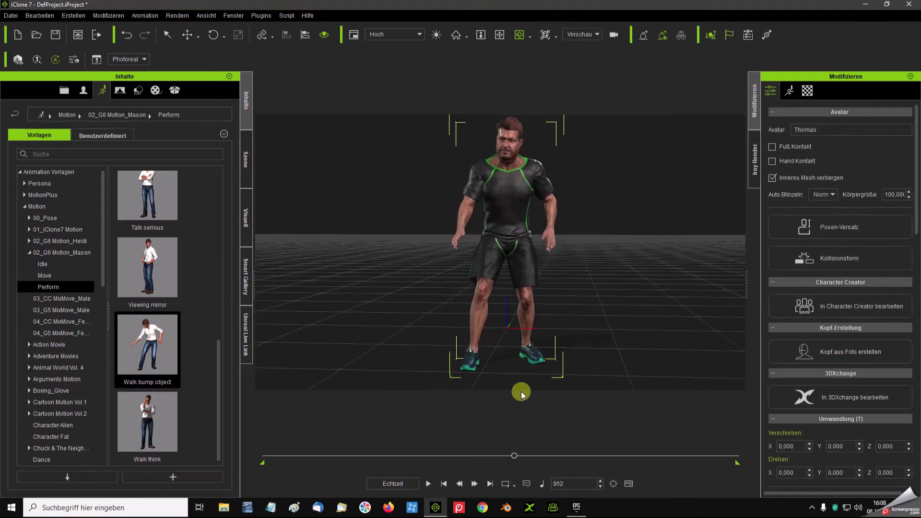
pyautogui.click(629, 483)
# Set the project end frame to 951 at the clip's end, return to frame 1, and close the timeline.
pyautogui.click(399, 438)
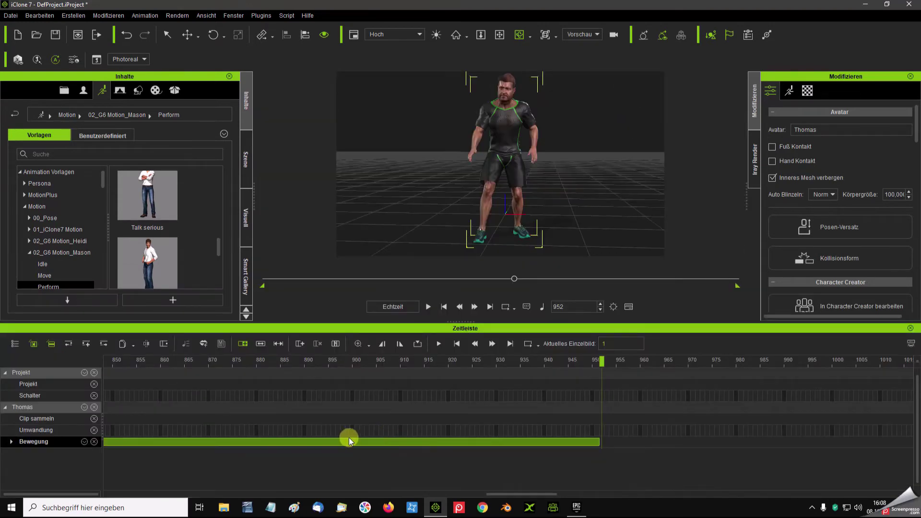
pyautogui.moveTo(270, 354); pyautogui.dragTo(600, 365)
pyautogui.moveTo(600, 361); pyautogui.dragTo(597, 361)
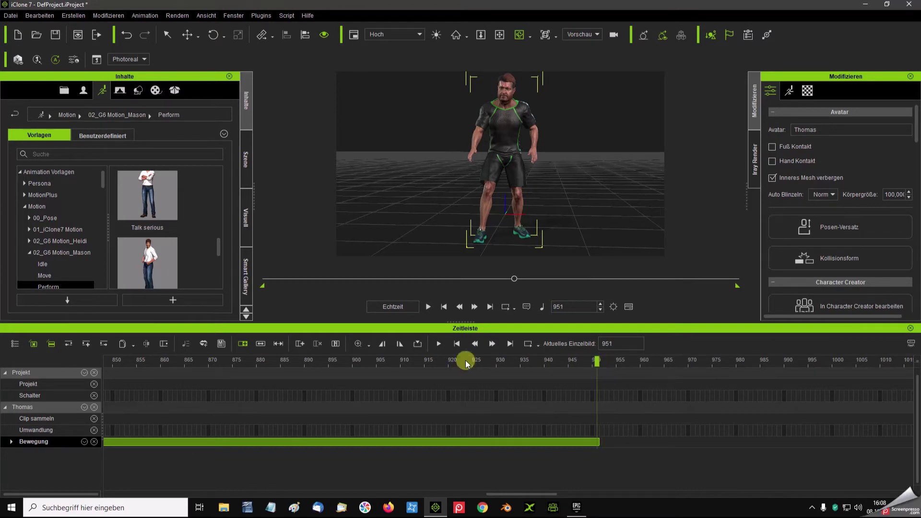
pyautogui.click(397, 343)
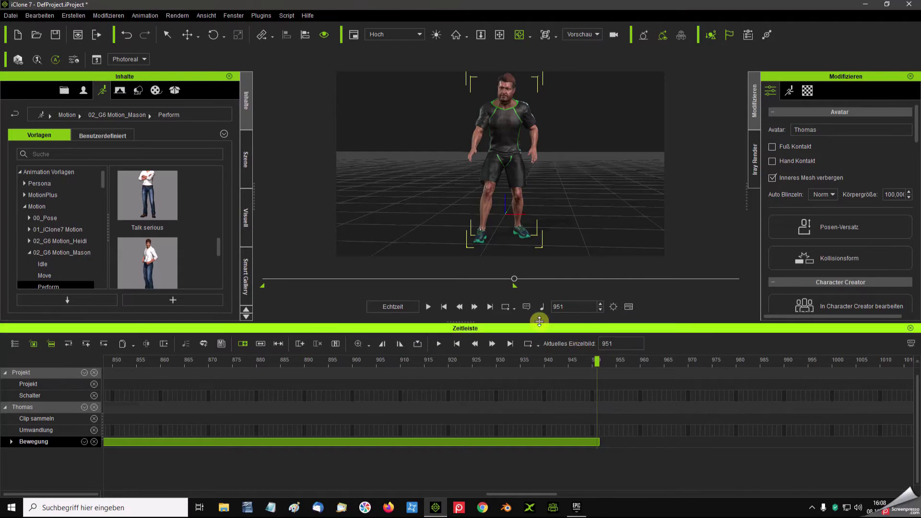
pyautogui.click(444, 306)
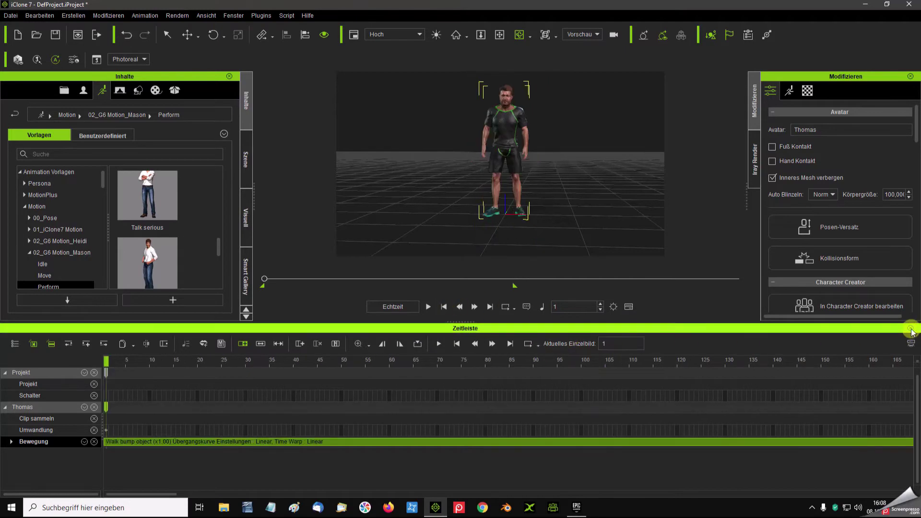
pyautogui.click(910, 328)
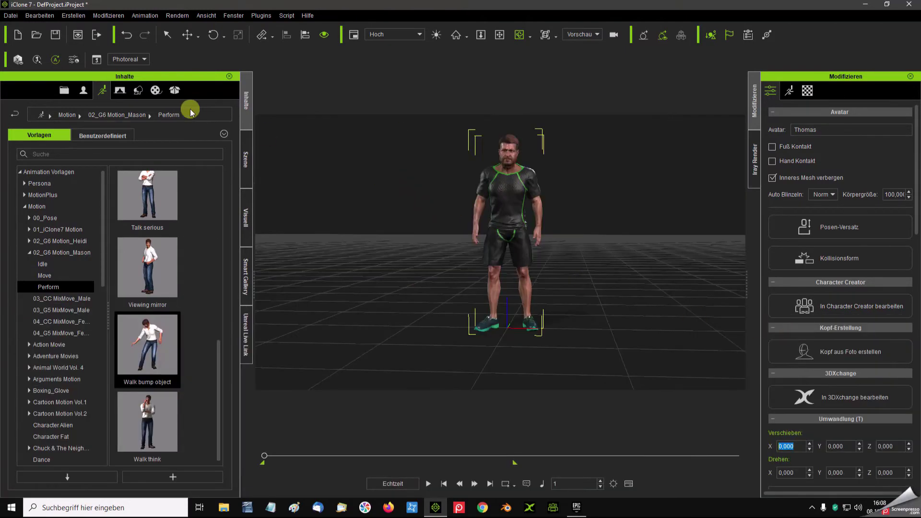
# Export FBX with the Unreal preset, hidden mesh removed and maximum texture size turned off.
pyautogui.click(9, 19)
pyautogui.moveTo(38, 95)
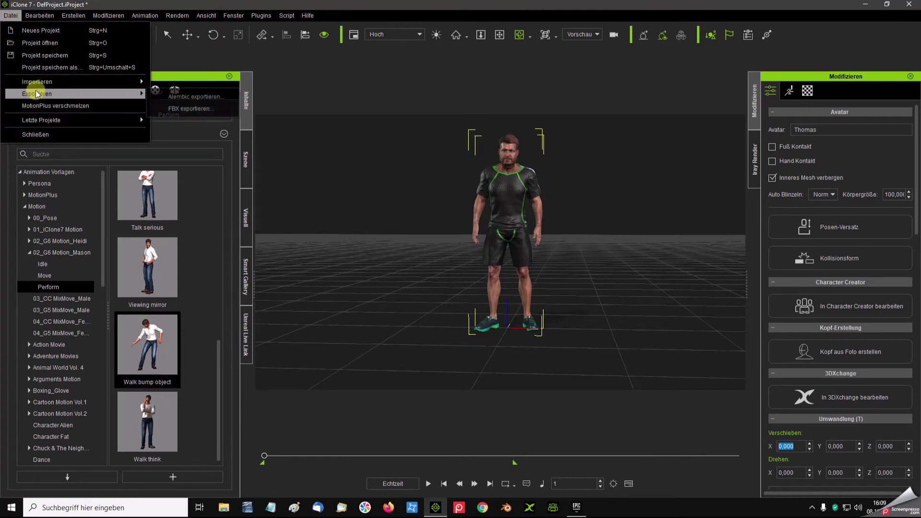
pyautogui.click(181, 110)
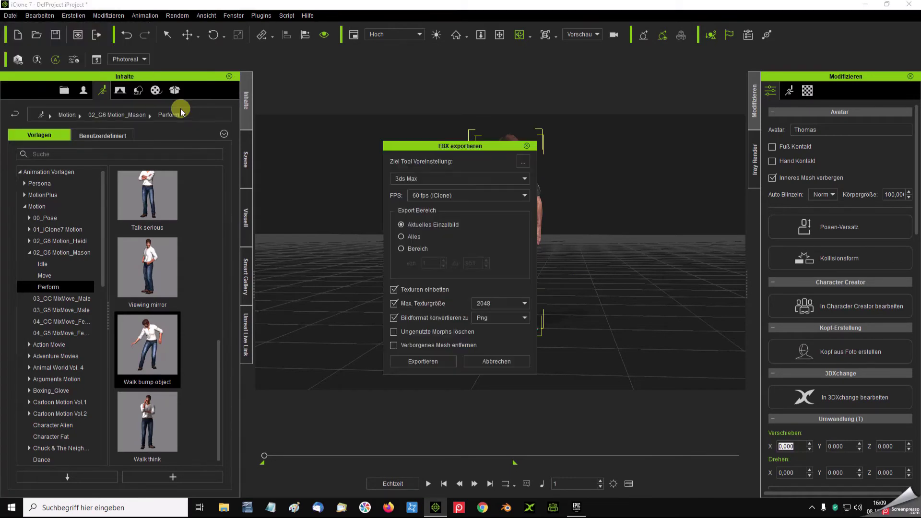
pyautogui.click(401, 182)
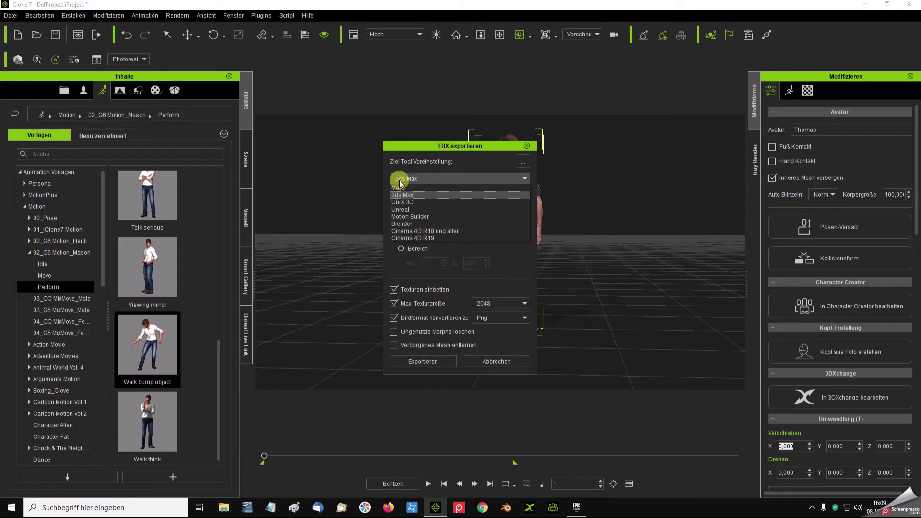
pyautogui.click(399, 210)
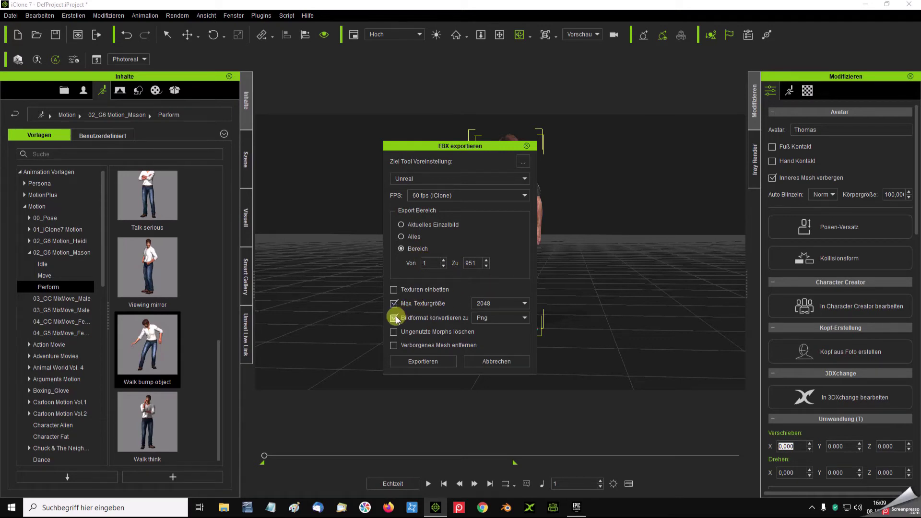
pyautogui.click(394, 346)
pyautogui.click(393, 303)
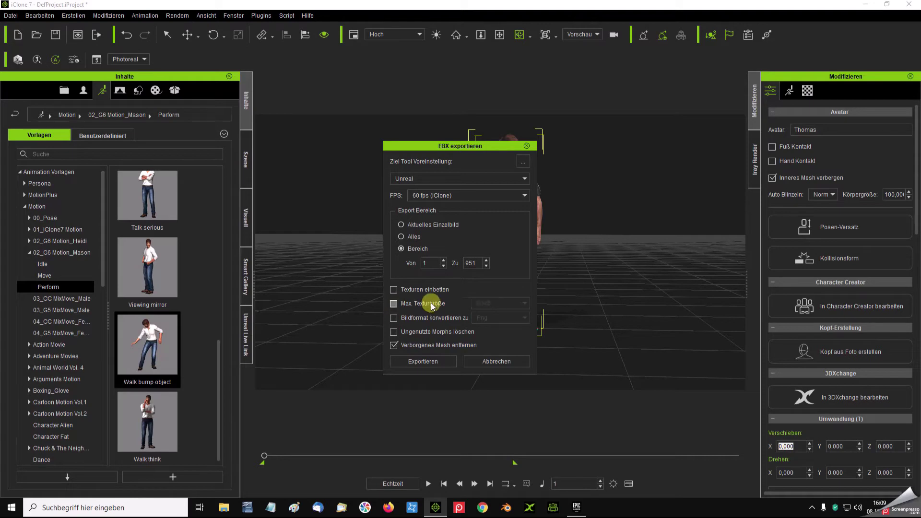
pyautogui.click(432, 363)
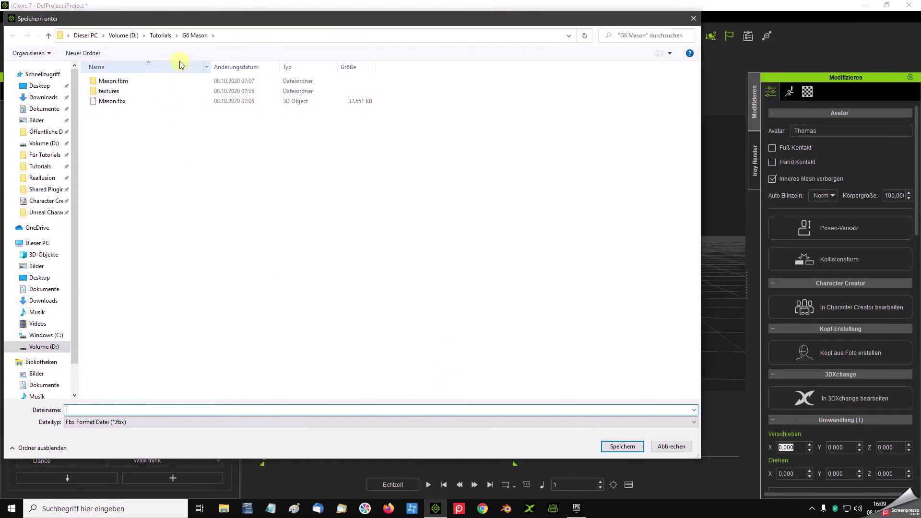
# Create a new folder named Thomas inside the Tutorials folder.
pyautogui.click(161, 36)
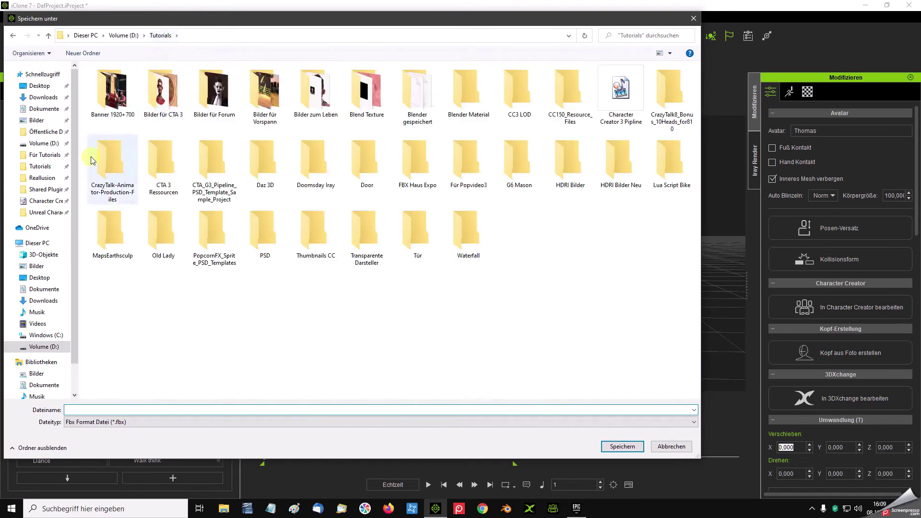
pyautogui.rightClick(318, 312)
pyautogui.moveTo(366, 404)
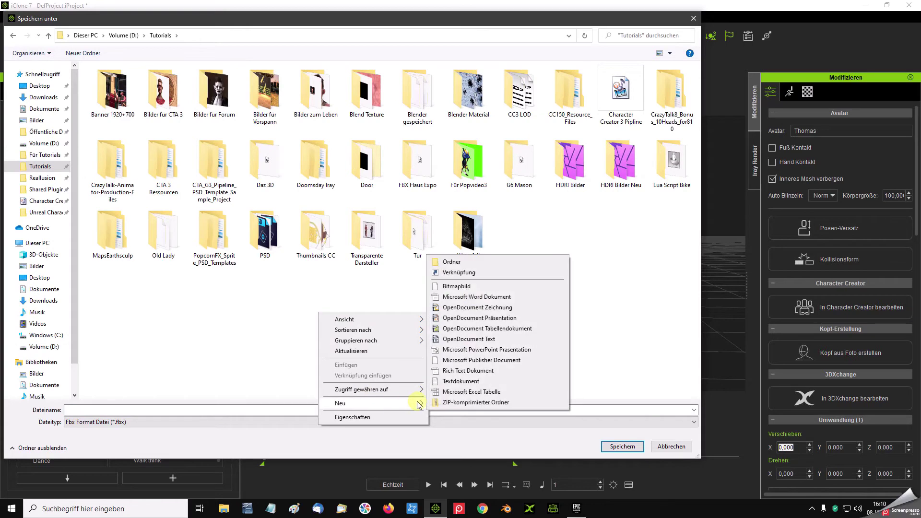
pyautogui.click(470, 264)
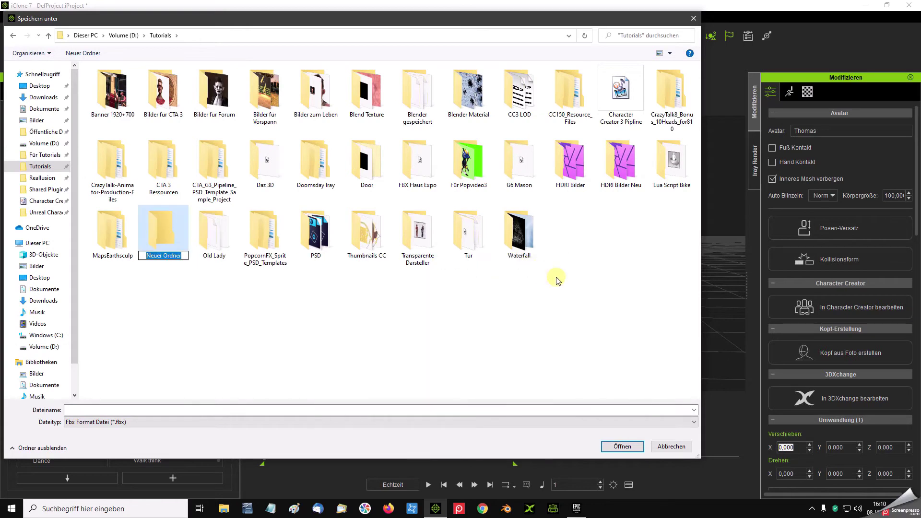
pyautogui.write('Thomas')
pyautogui.press('Return')
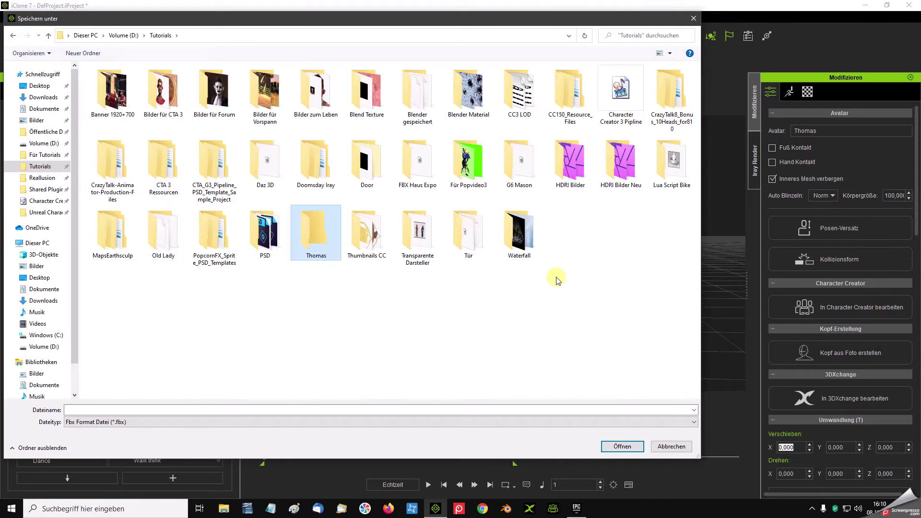
# Save the FBX file as Thomas inside the new Thomas folder.
pyautogui.doubleClick(315, 243)
pyautogui.click(163, 409)
pyautogui.write('Thomas')
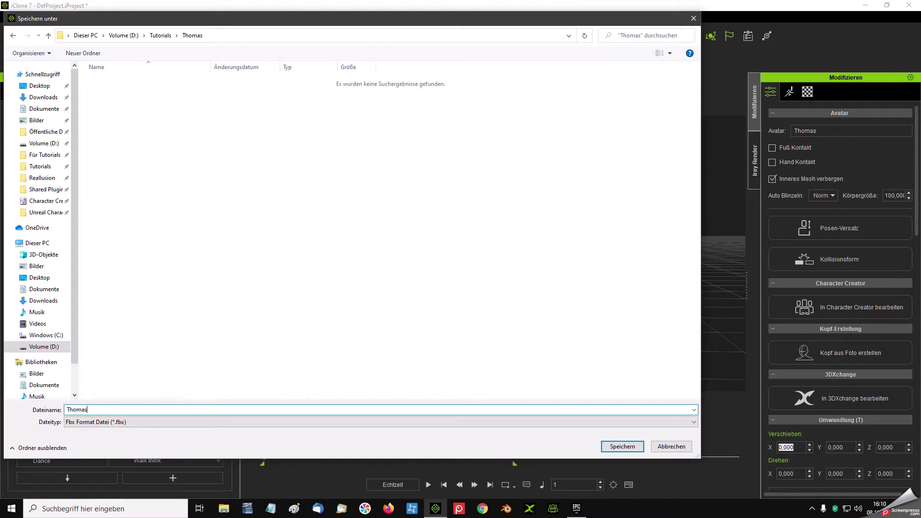
pyautogui.click(623, 447)
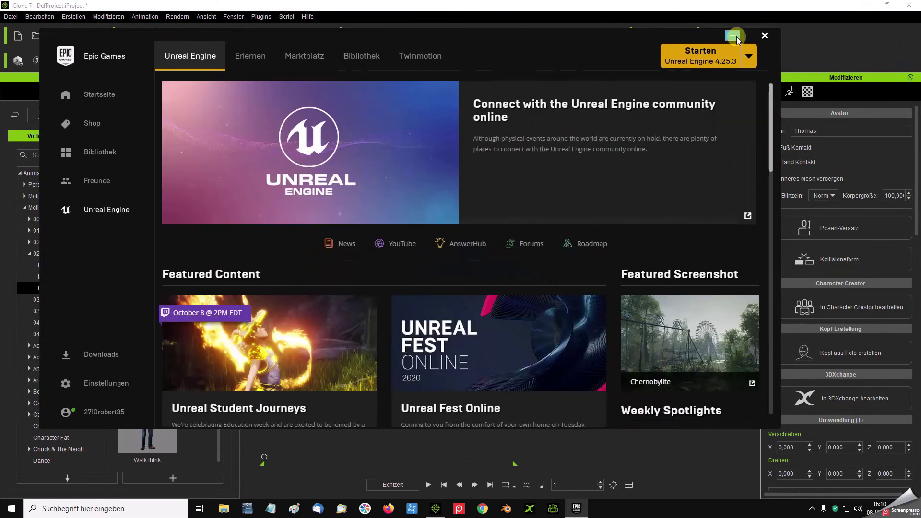
# Maximize the Epic Games Launcher and launch Unreal Engine 4.25.3 from the Library.
pyautogui.click(747, 35)
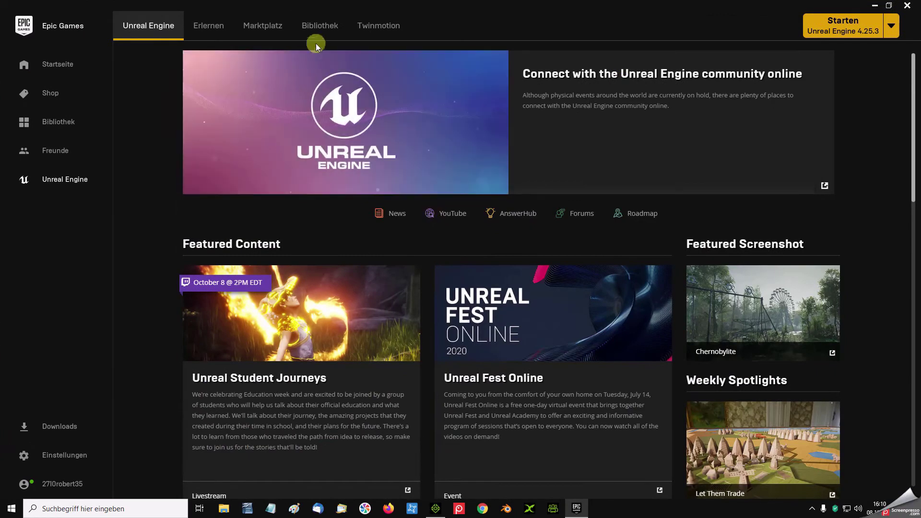
pyautogui.click(311, 28)
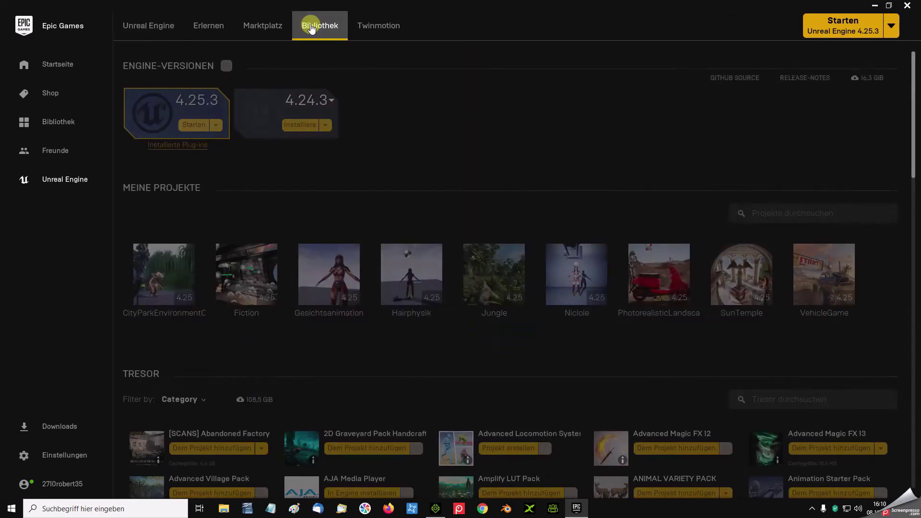
pyautogui.click(190, 126)
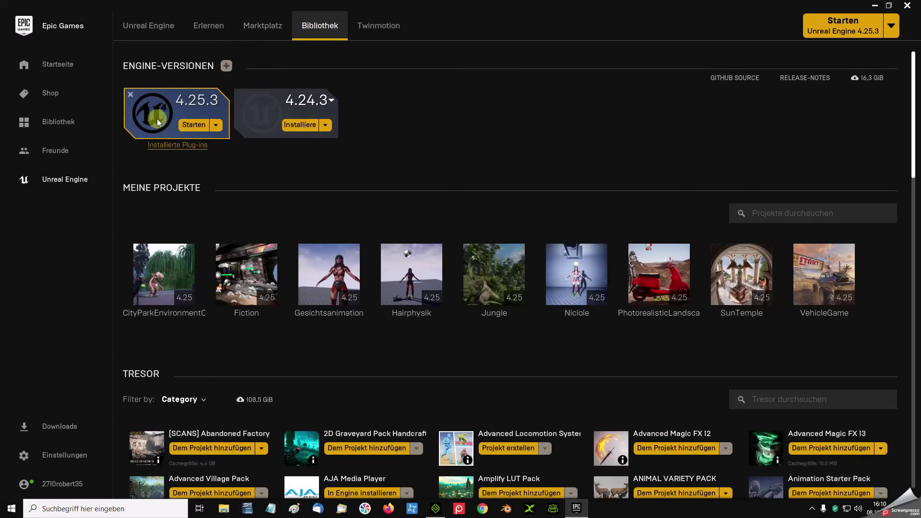
pyautogui.click(193, 126)
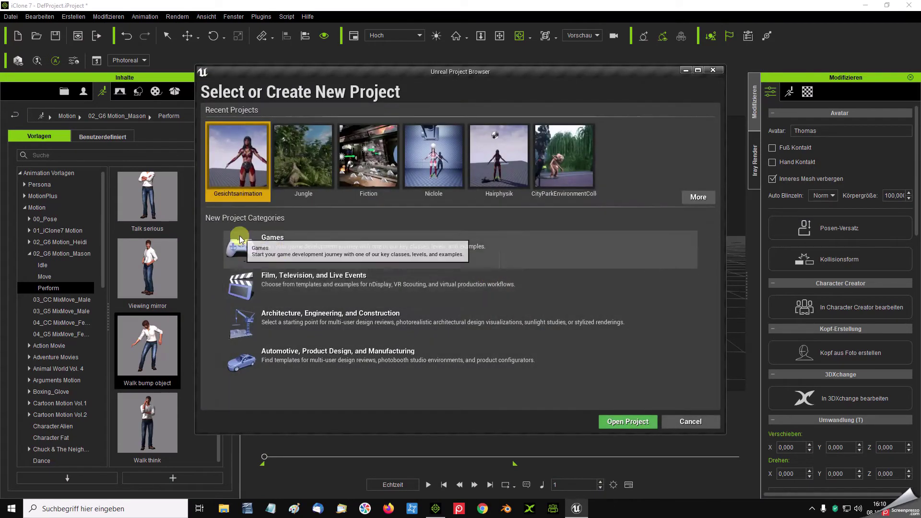
# Create a Blank Games project named Thomas with No Starter Content.
pyautogui.click(254, 265)
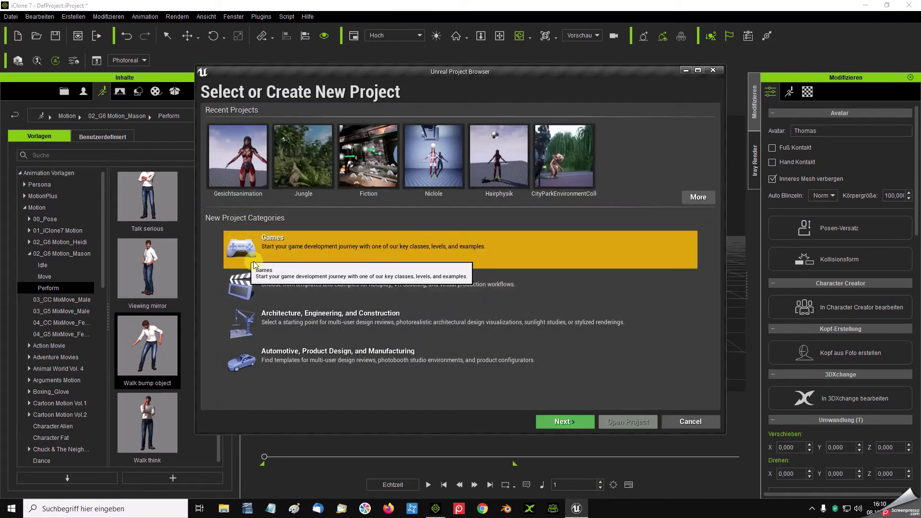
pyautogui.click(568, 425)
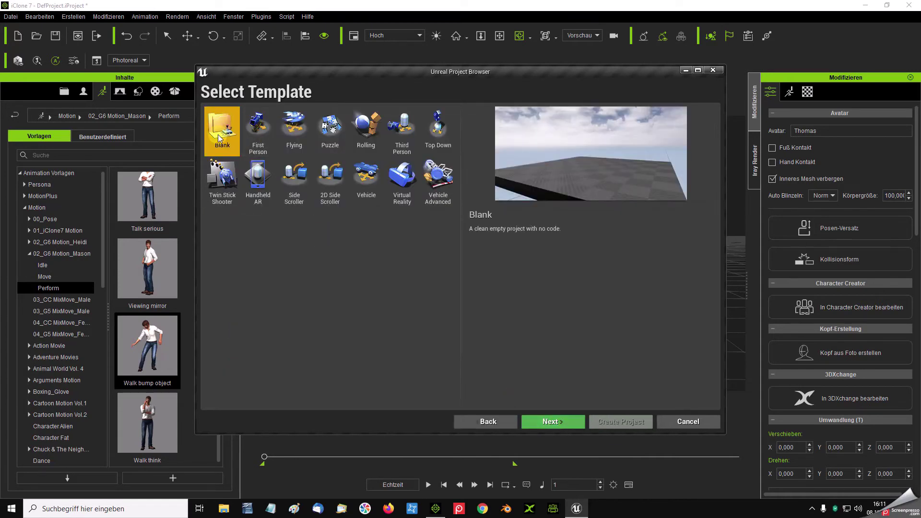
pyautogui.click(555, 425)
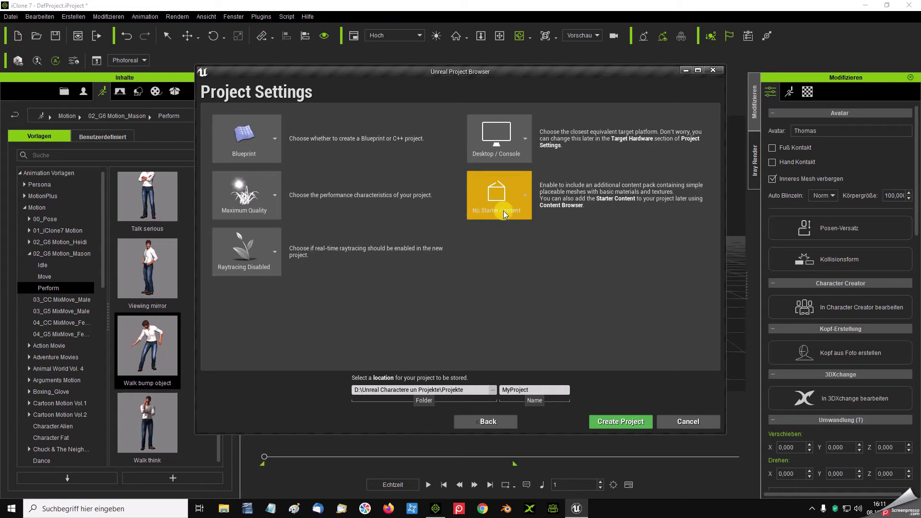
pyautogui.click(497, 197)
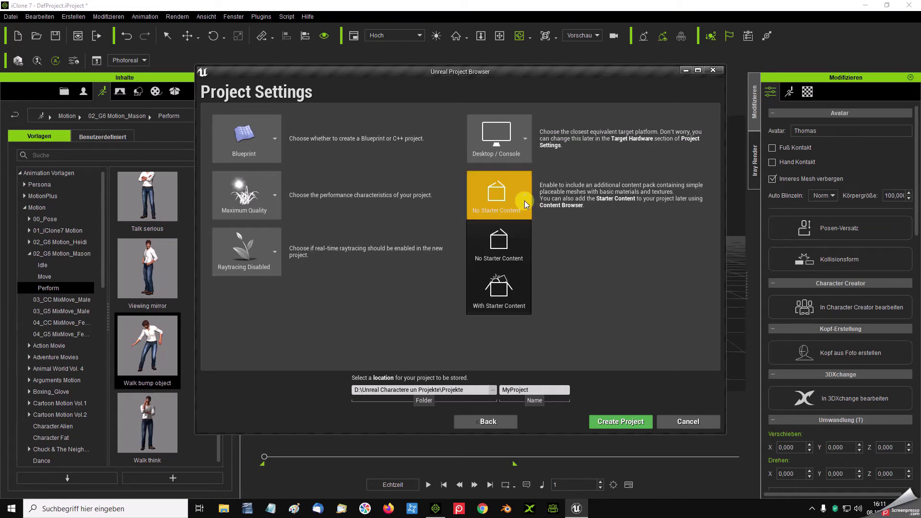
pyautogui.click(491, 258)
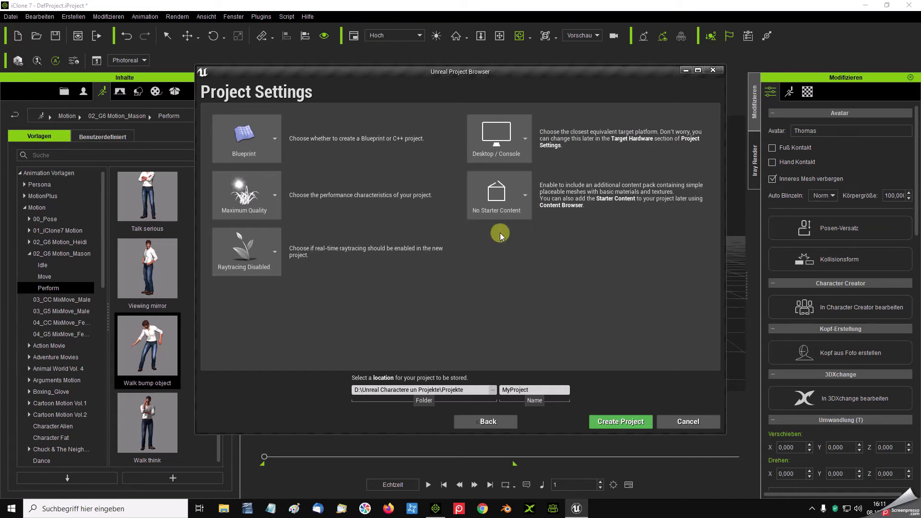
pyautogui.click(529, 390)
pyautogui.write('Thomas')
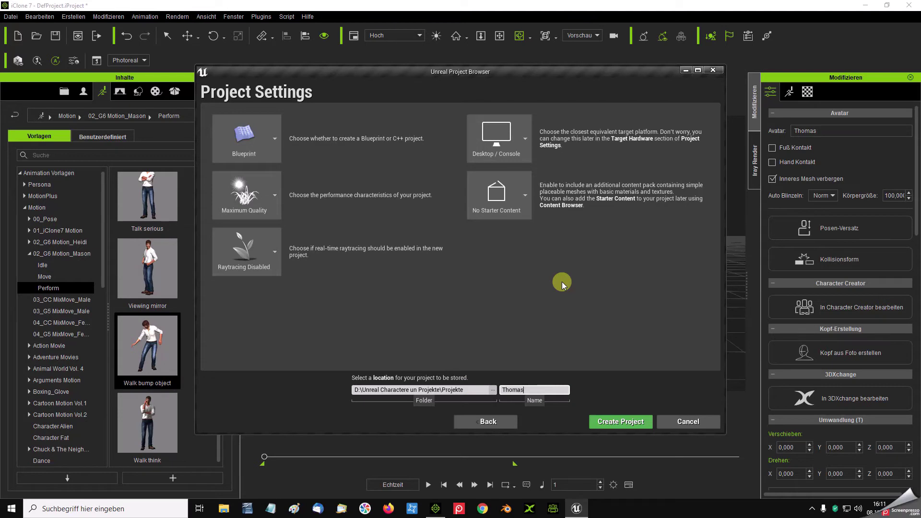
pyautogui.click(630, 425)
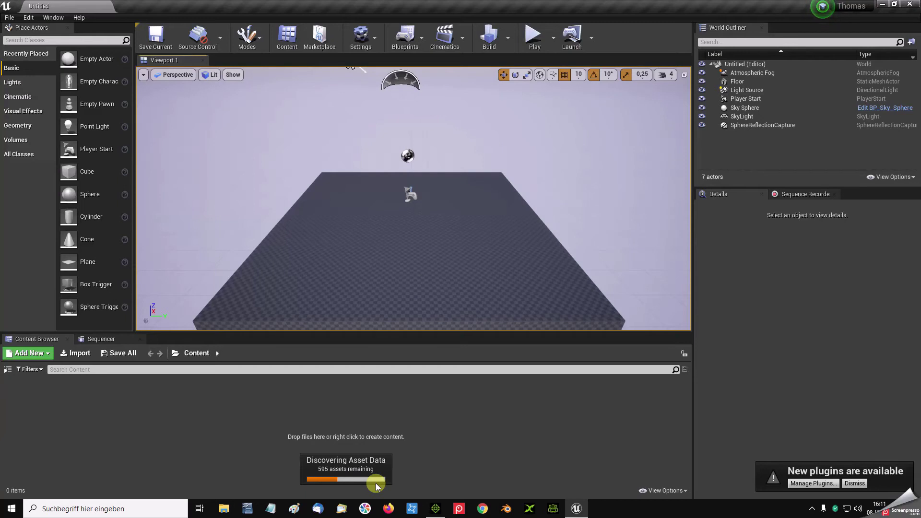
# Close the Unreal Editor and minimize the iClone 7 window.
pyautogui.click(911, 4)
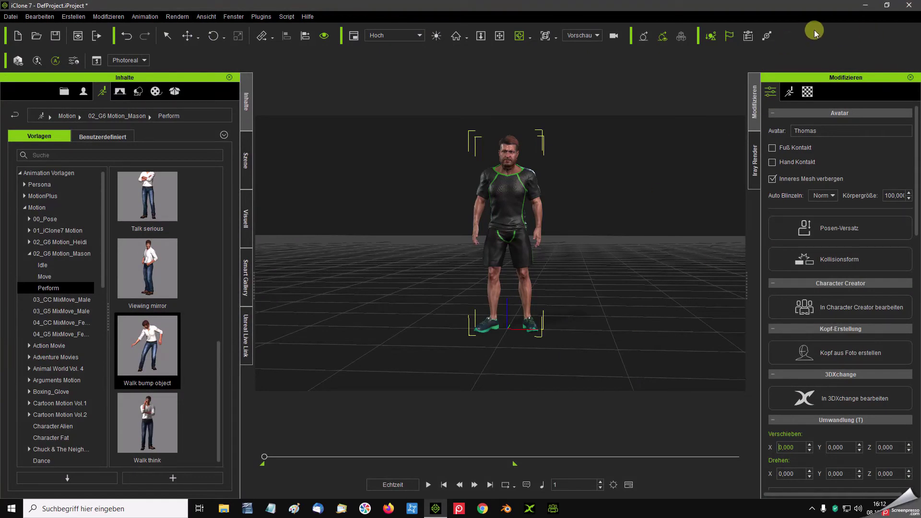
pyautogui.click(864, 7)
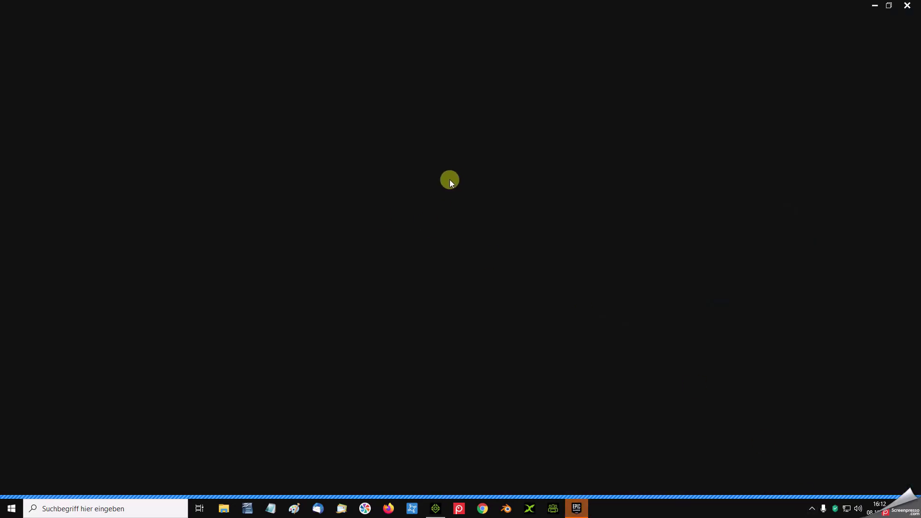
# In the Library, show the Thomas project's folder on disk via In Ordner anzeigen.
pyautogui.click(317, 24)
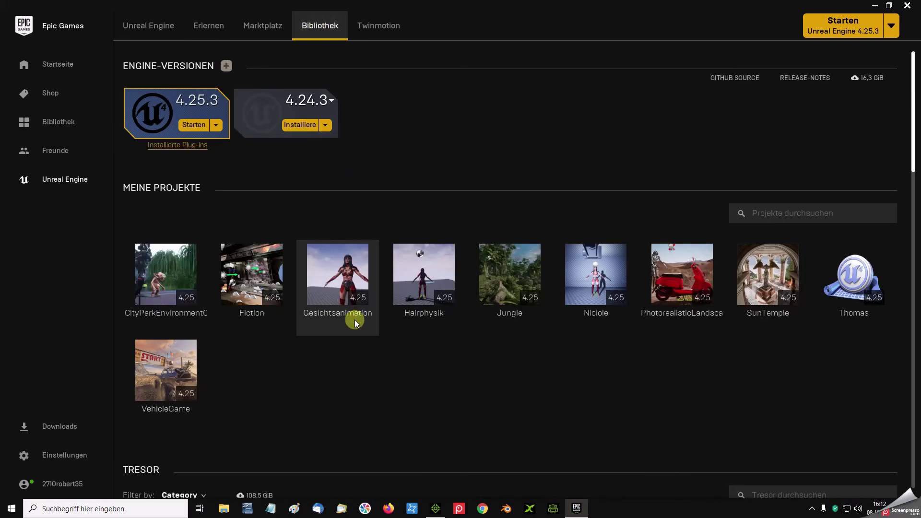
pyautogui.moveTo(851, 275)
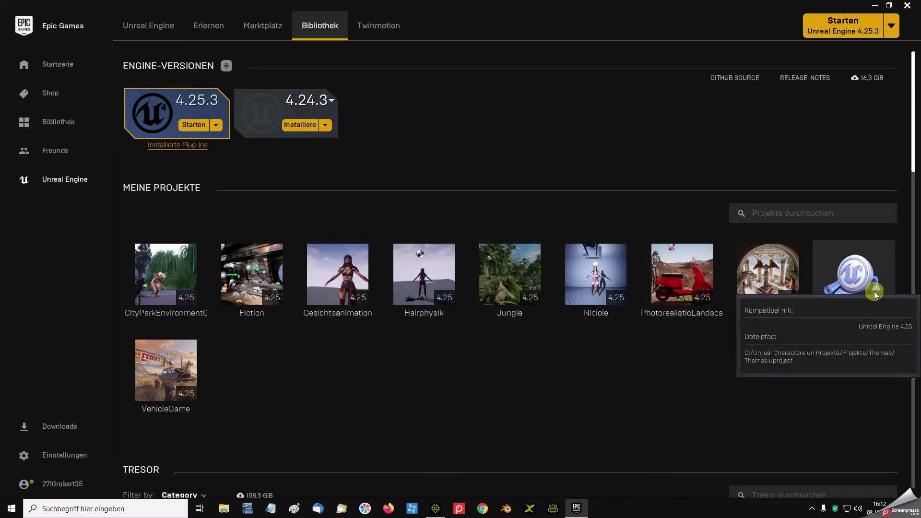
pyautogui.click(853, 276)
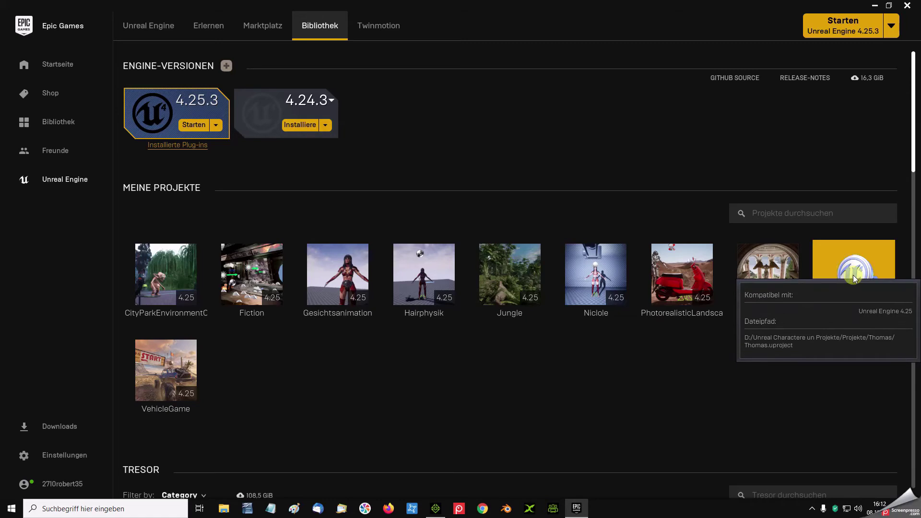
pyautogui.rightClick(853, 275)
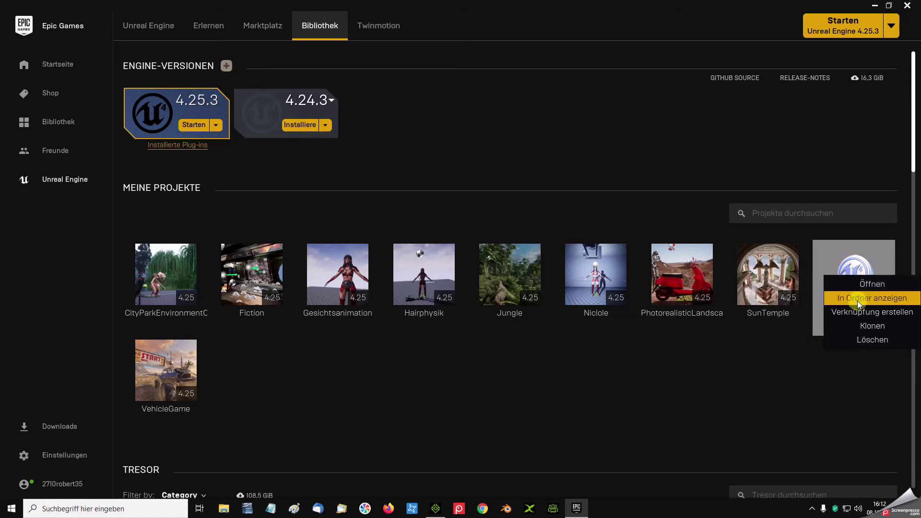
pyautogui.click(813, 354)
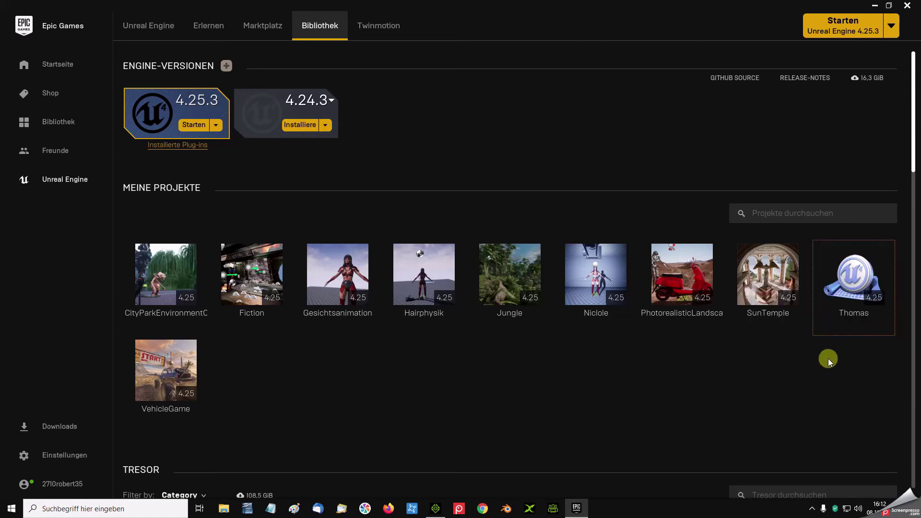
pyautogui.rightClick(848, 268)
pyautogui.click(858, 292)
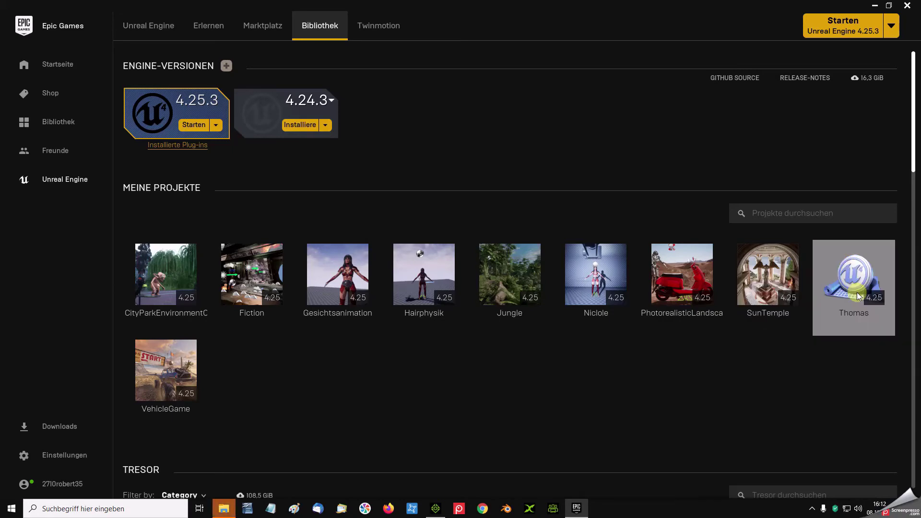
# Copy the Content and Plugins folders from Shared Plugins > Auto Setup > Unreal > Auto Setup 1.1 for Unreal 4.25.
pyautogui.click(224, 512)
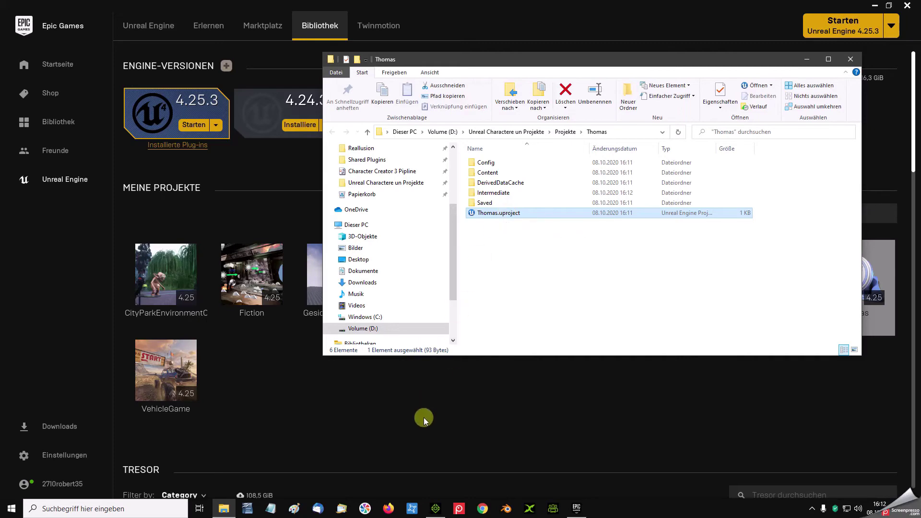
pyautogui.click(233, 512)
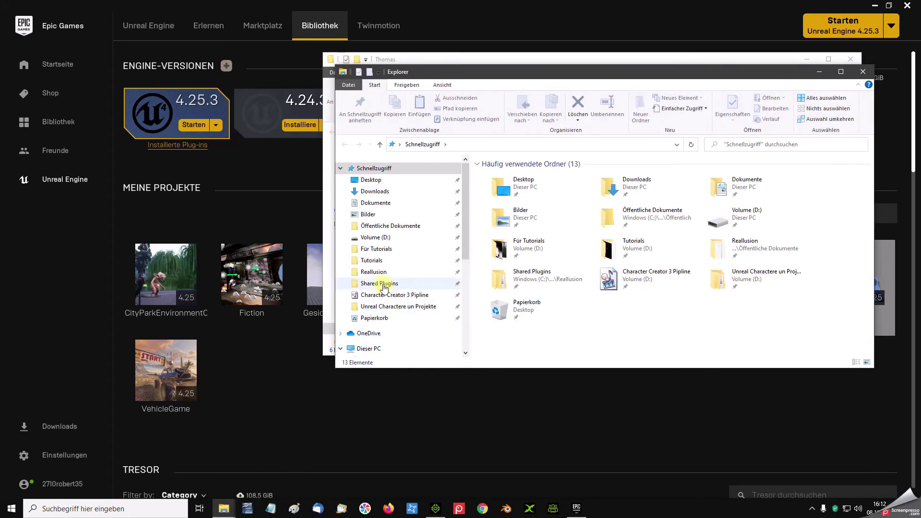
pyautogui.click(384, 284)
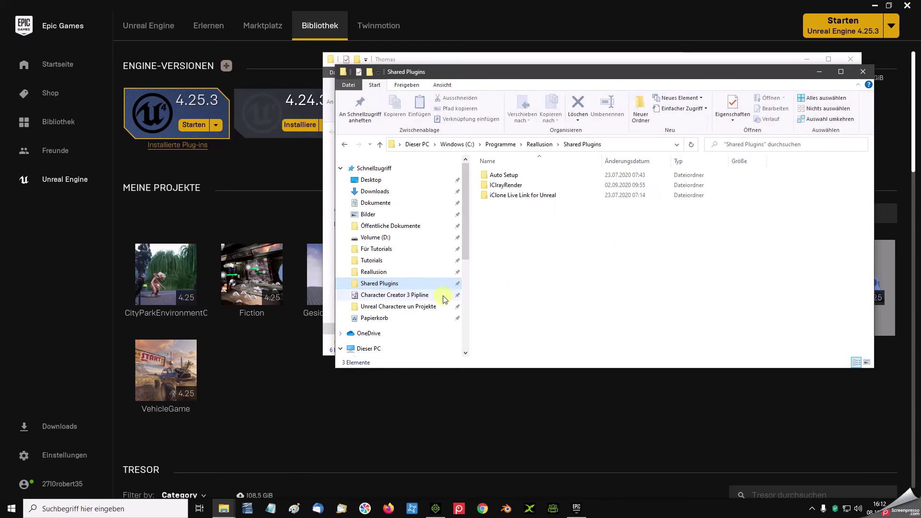
pyautogui.doubleClick(501, 176)
pyautogui.doubleClick(502, 179)
pyautogui.click(507, 196)
pyautogui.doubleClick(508, 199)
pyautogui.click(499, 177)
pyautogui.keyDown('ctrl'); pyautogui.click(499, 187); pyautogui.keyUp('ctrl')
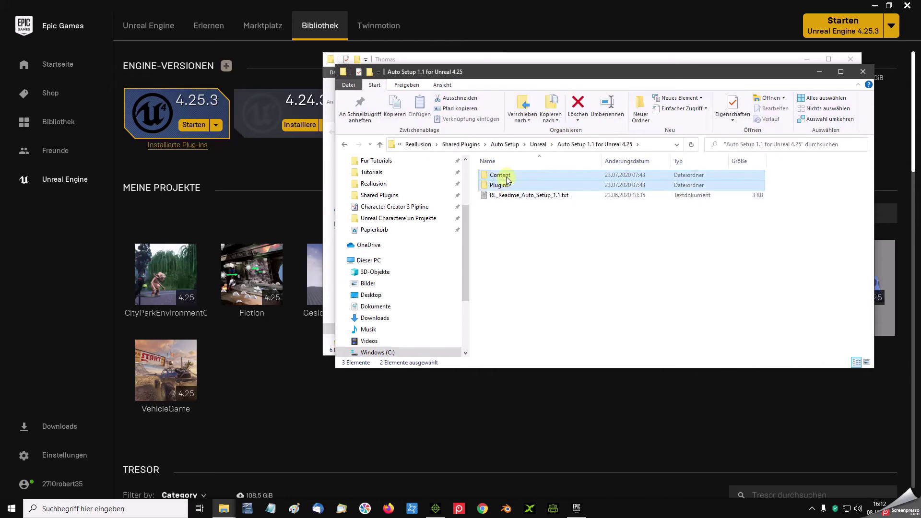
pyautogui.rightClick(506, 178)
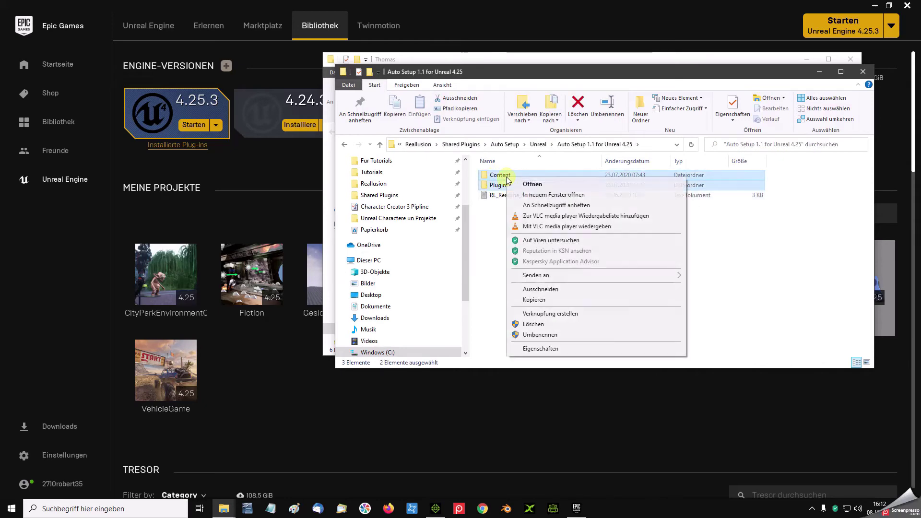
pyautogui.click(534, 300)
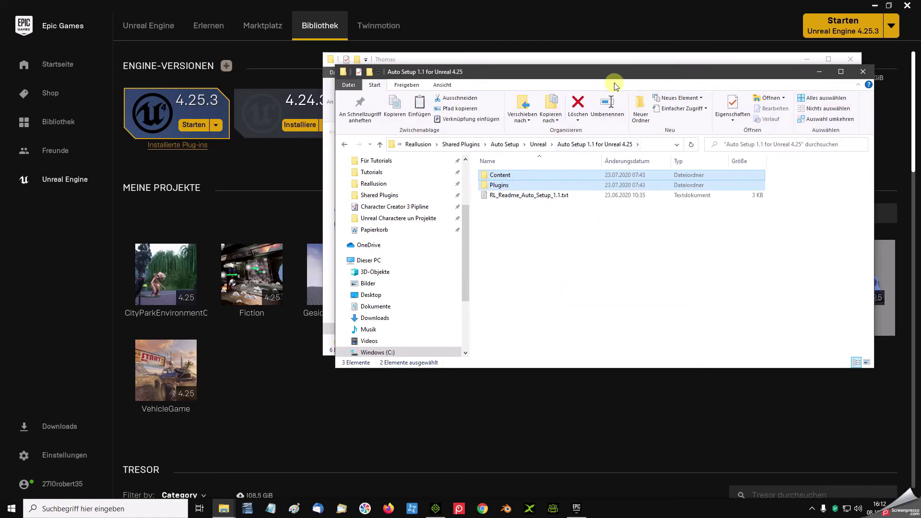
# Paste the copied folders into the Thomas project folder and close both Explorer windows.
pyautogui.moveTo(612, 72); pyautogui.dragTo(561, 329)
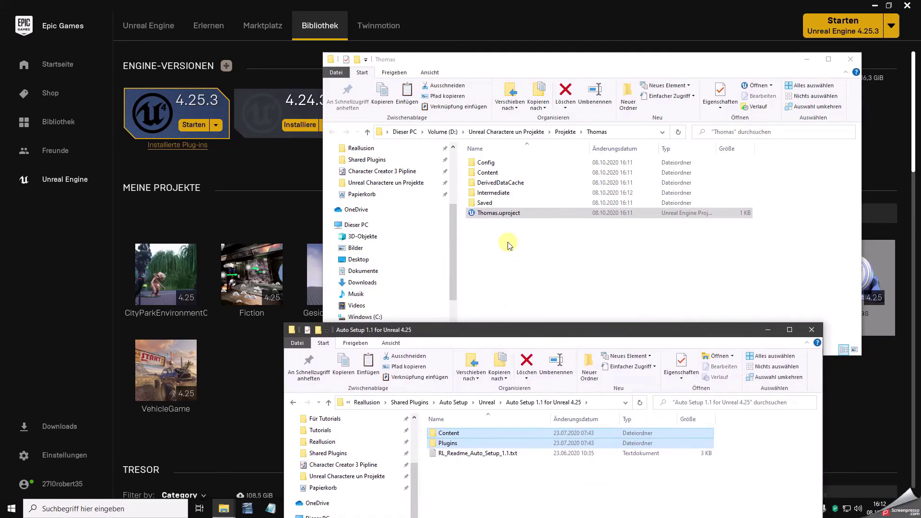
pyautogui.click(516, 252)
pyautogui.rightClick(508, 243)
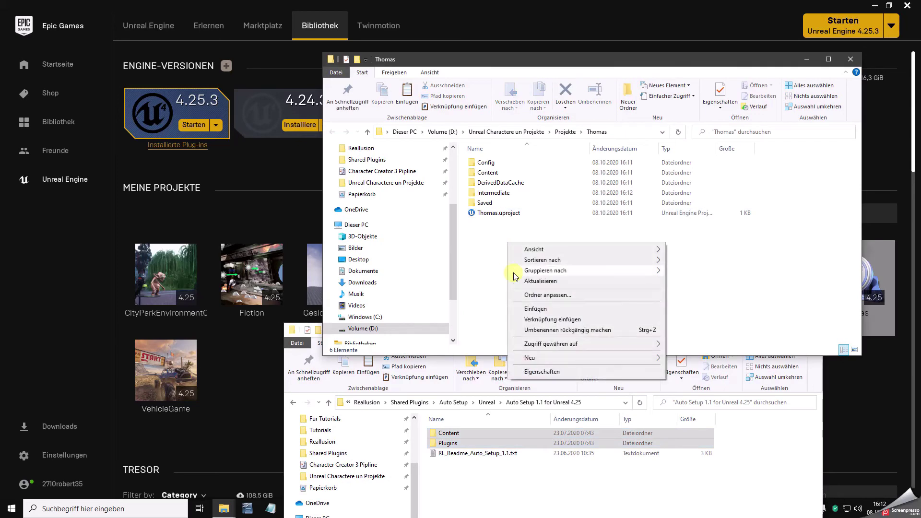
pyautogui.click(530, 310)
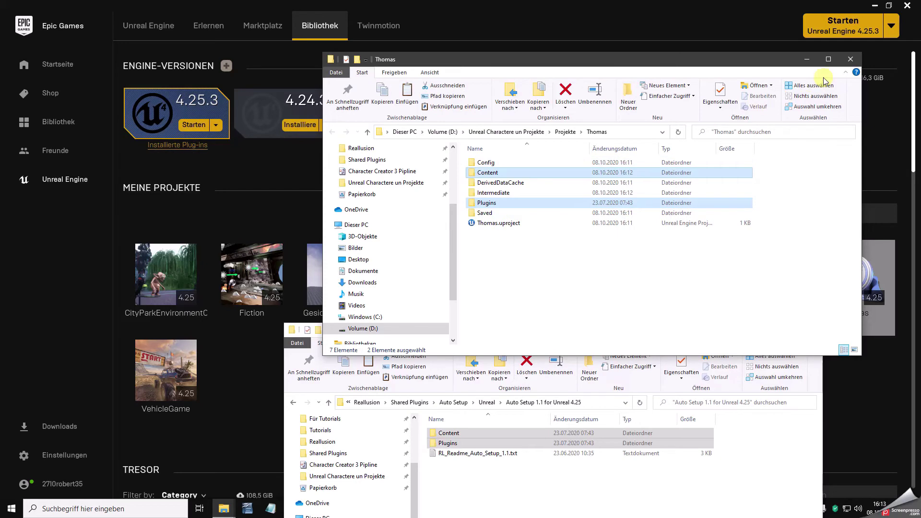
pyautogui.click(851, 58)
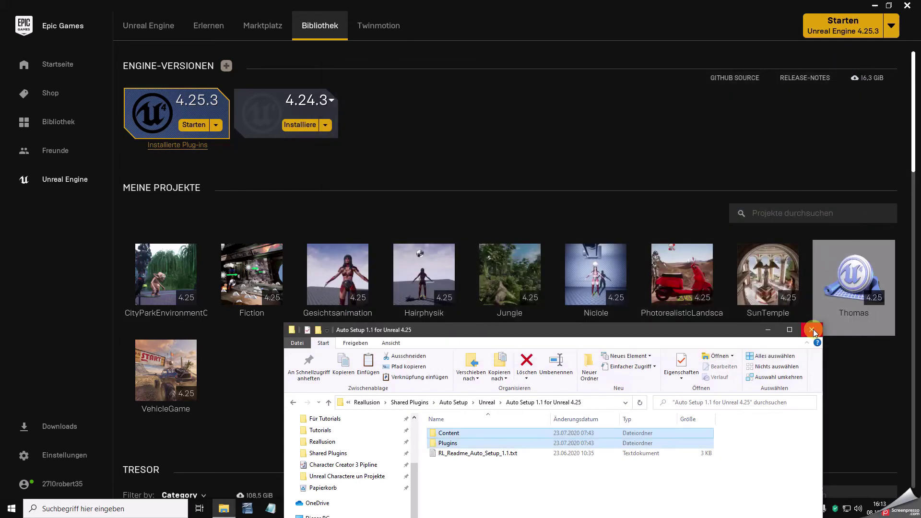
pyautogui.click(813, 329)
# Open and update the Thomas project, enable iClone Live Link in Plugins, and restart the editor.
pyautogui.doubleClick(845, 289)
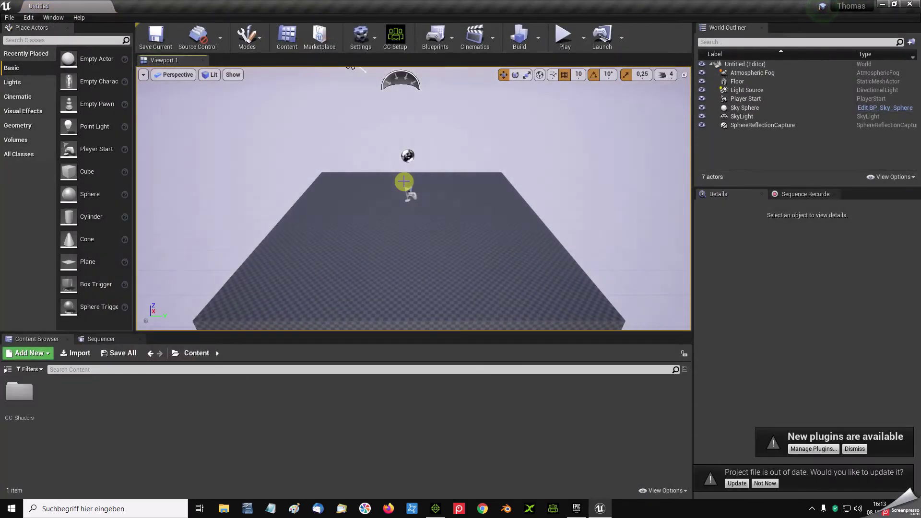
pyautogui.click(736, 483)
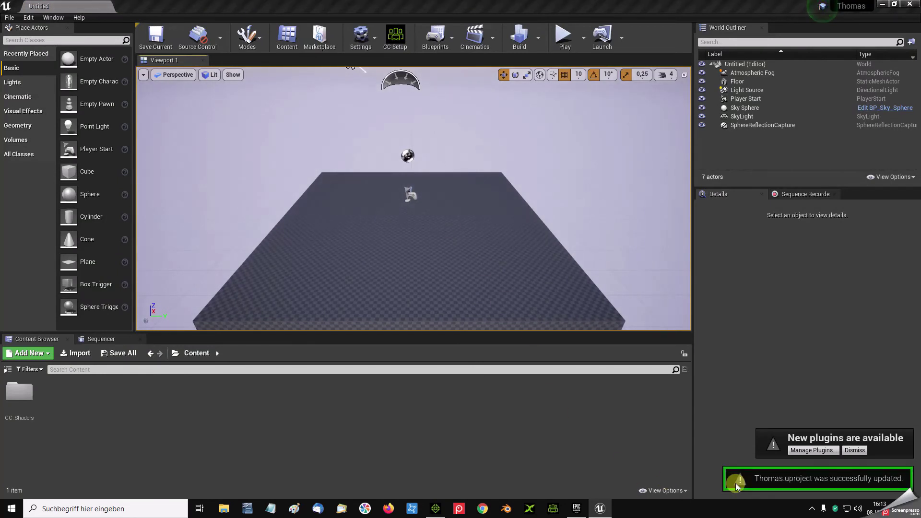
pyautogui.click(808, 451)
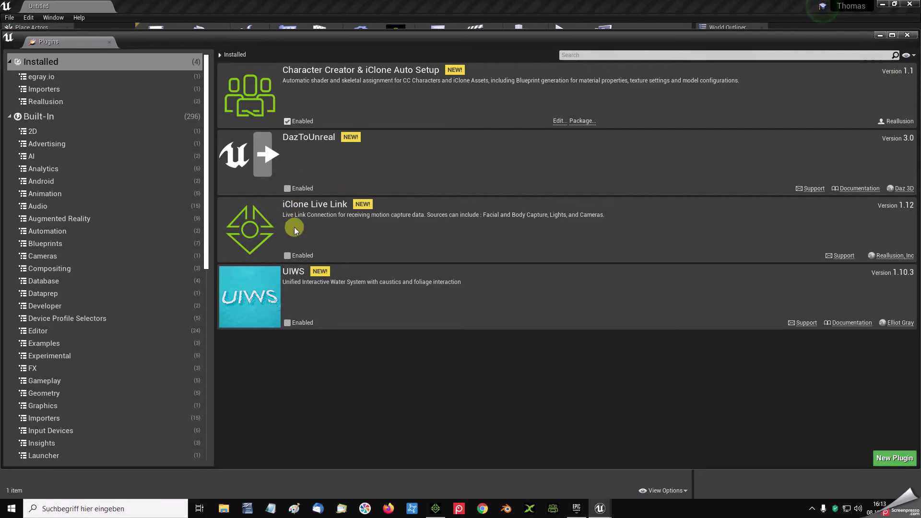
pyautogui.click(296, 257)
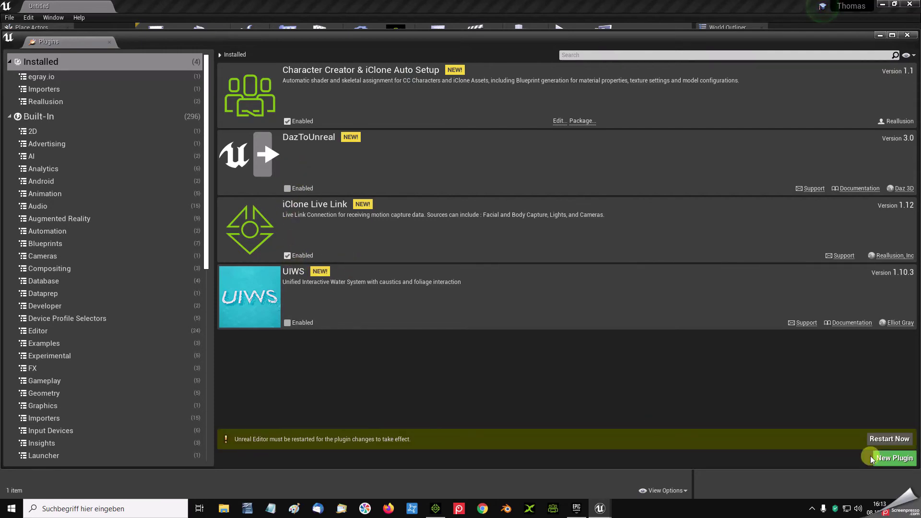
pyautogui.click(895, 441)
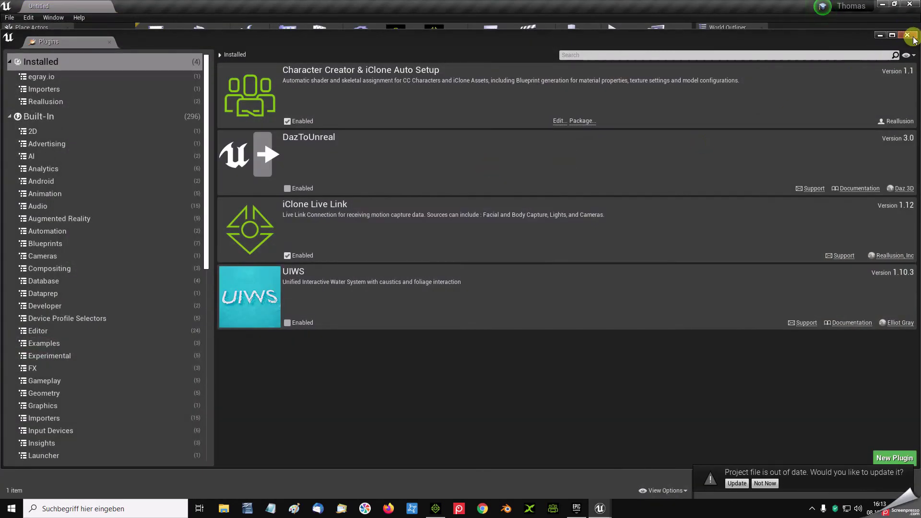
# Close Plugins, add a new Thomas folder in the Content Browser, and open it.
pyautogui.click(908, 36)
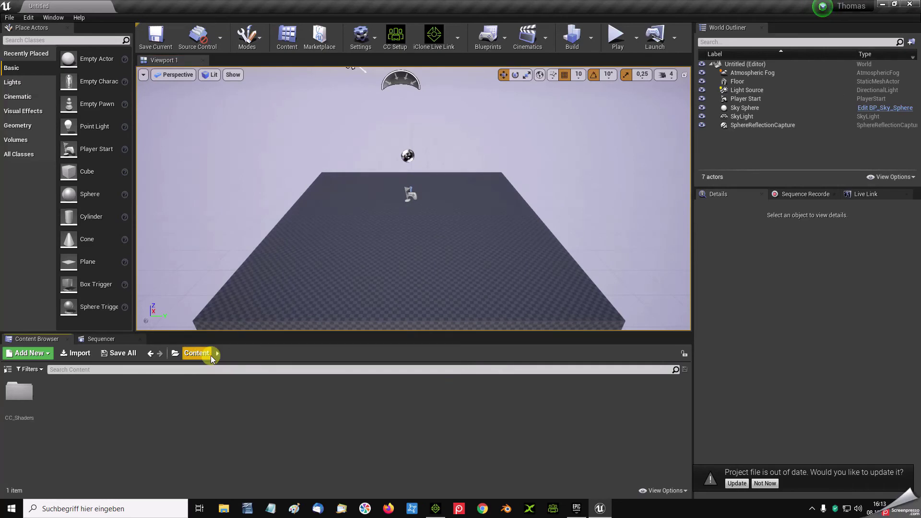
pyautogui.rightClick(177, 426)
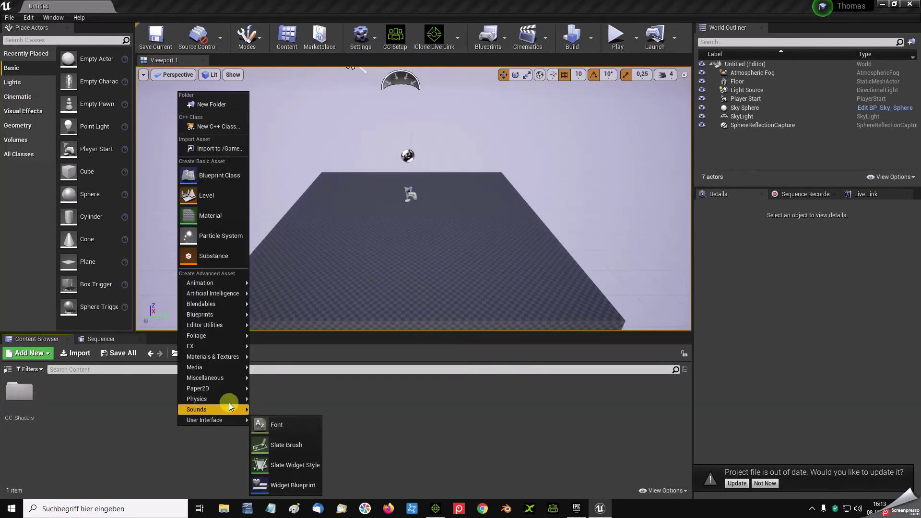
pyautogui.click(215, 104)
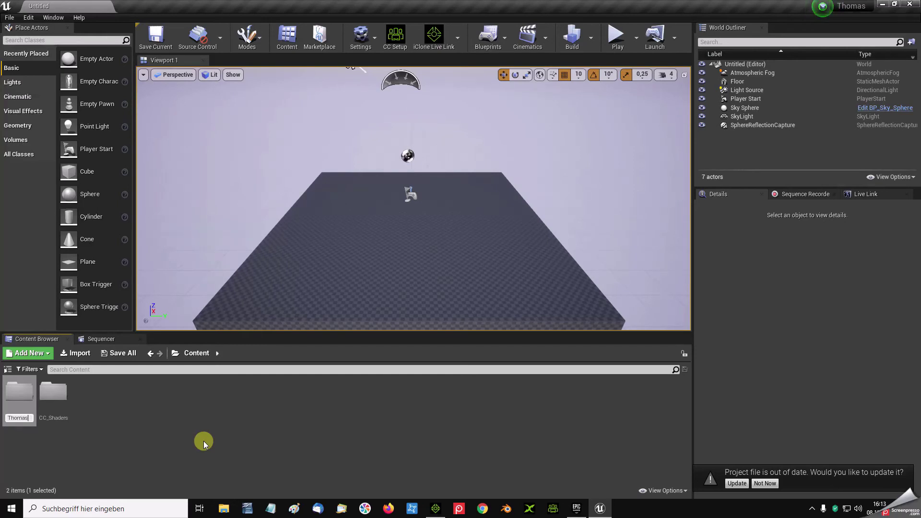
pyautogui.press('Return')
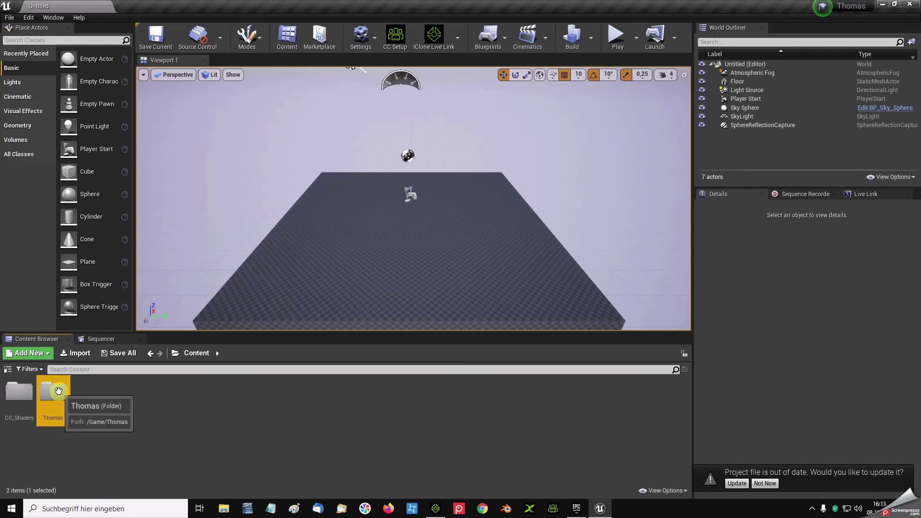
pyautogui.doubleClick(57, 399)
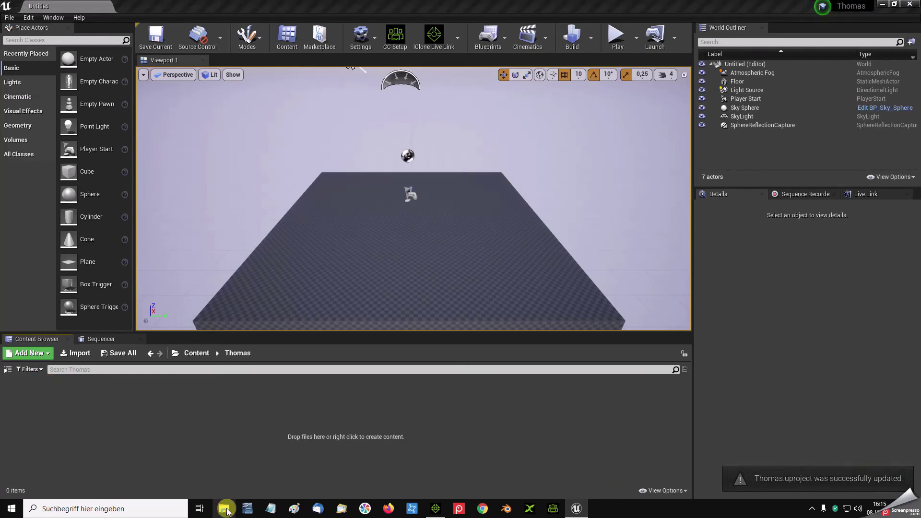
# Import D:\Tutorials\Thomas\Thomas.fbx and choose HQ Shader in the Auto Setup dialog.
pyautogui.click(74, 355)
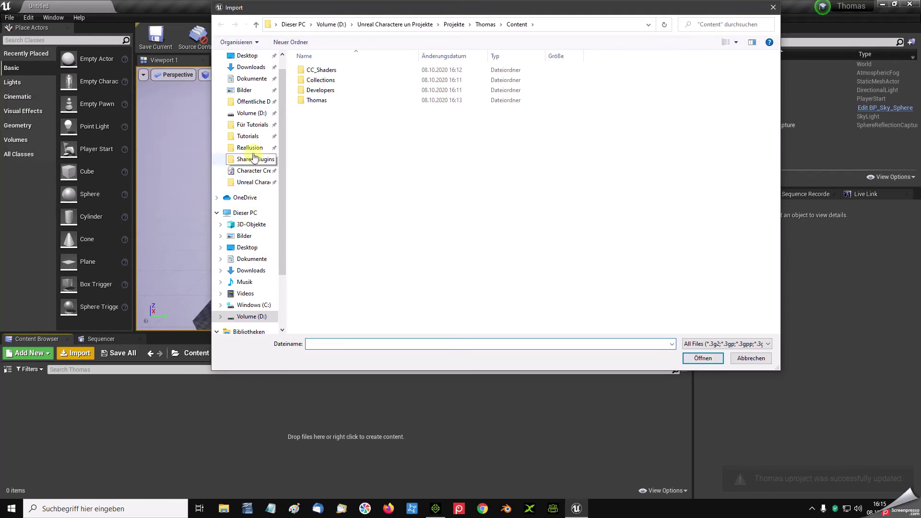
pyautogui.click(248, 135)
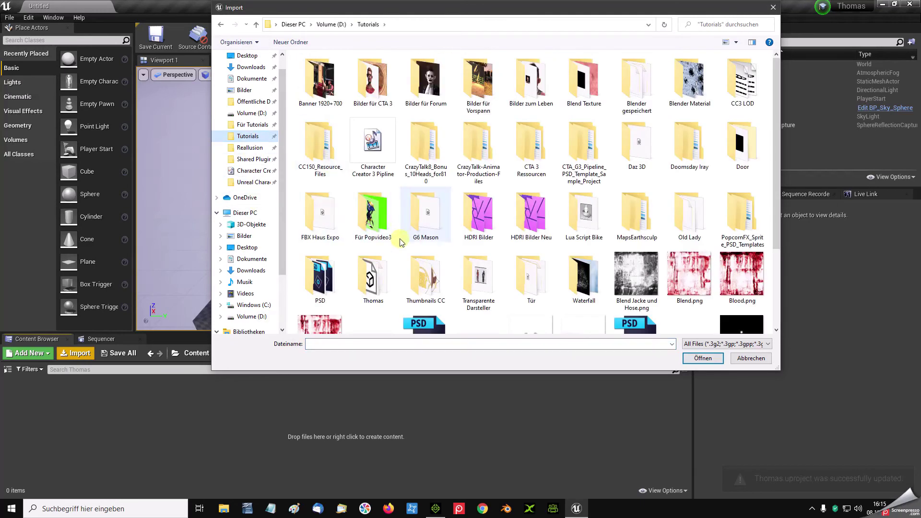
pyautogui.doubleClick(368, 281)
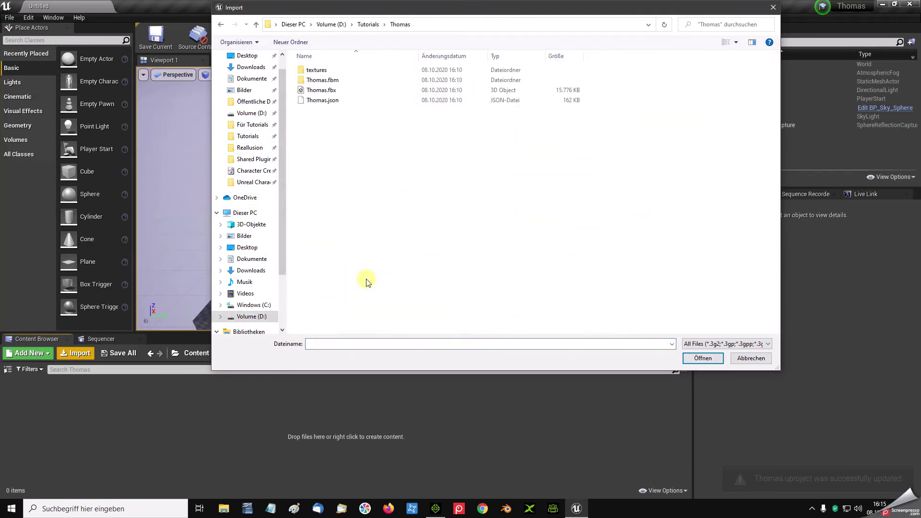
pyautogui.click(310, 92)
pyautogui.click(701, 359)
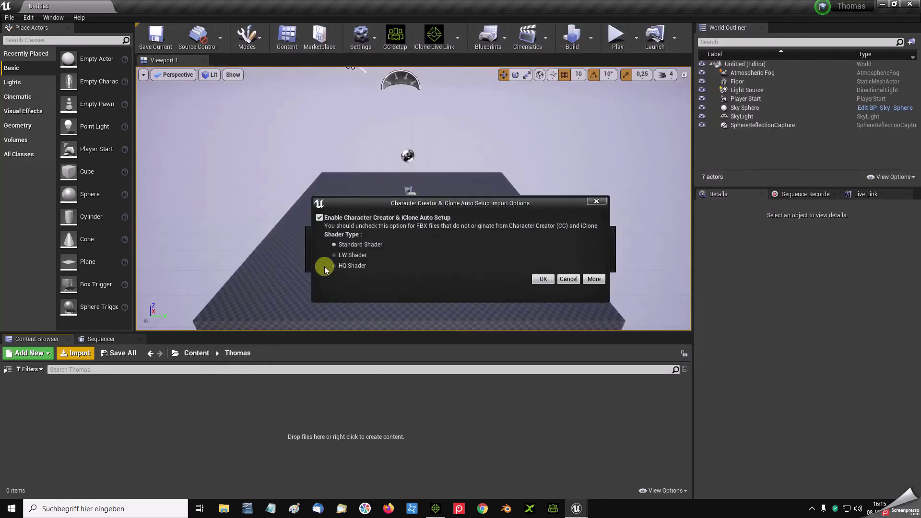
pyautogui.click(336, 267)
pyautogui.click(546, 282)
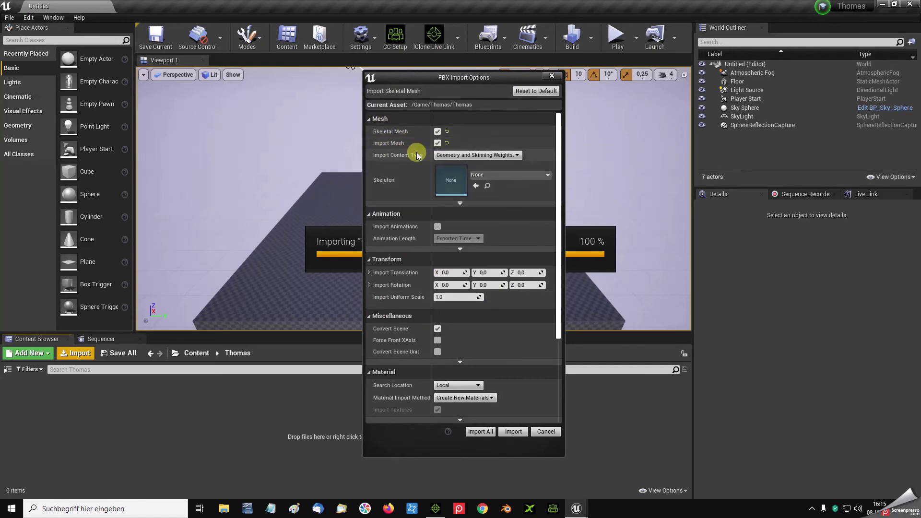
# Enable Use T0 As Ref Pose and Import Meshes in Bone Hierarchy in the mesh options.
pyautogui.click(460, 203)
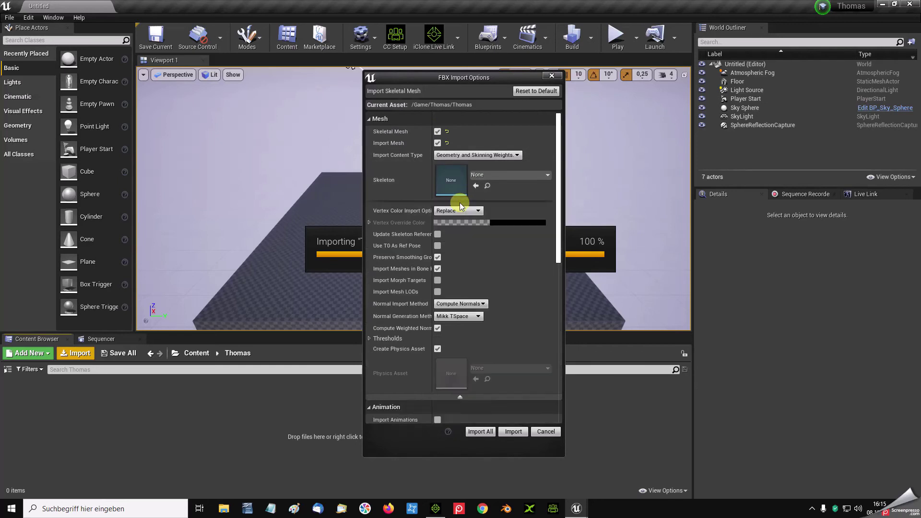
pyautogui.click(437, 246)
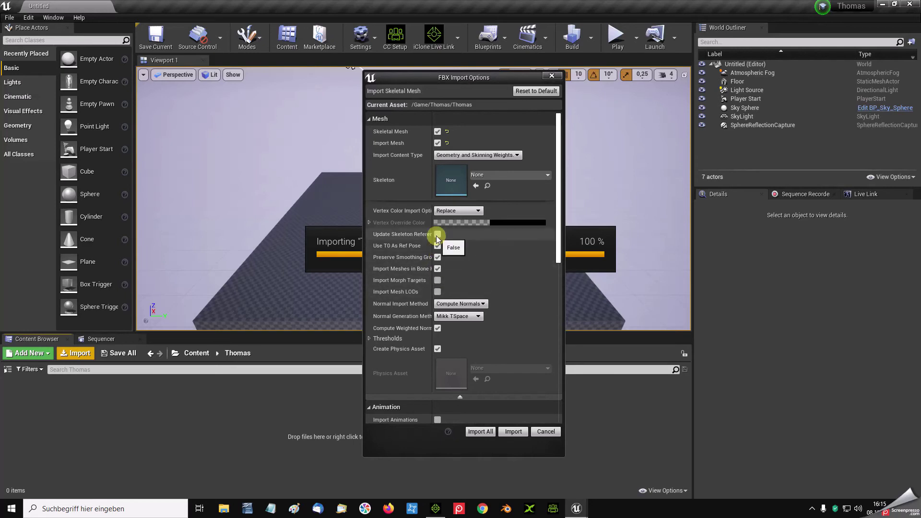
pyautogui.click(437, 268)
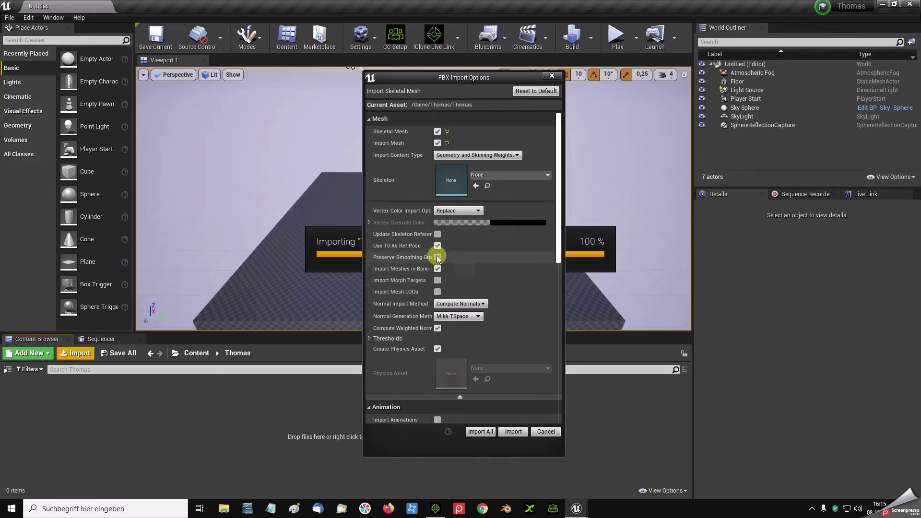
pyautogui.click(459, 397)
# Turn on Import Animations, set Material Import Method to Do Not Create Material, and Import All.
pyautogui.click(438, 226)
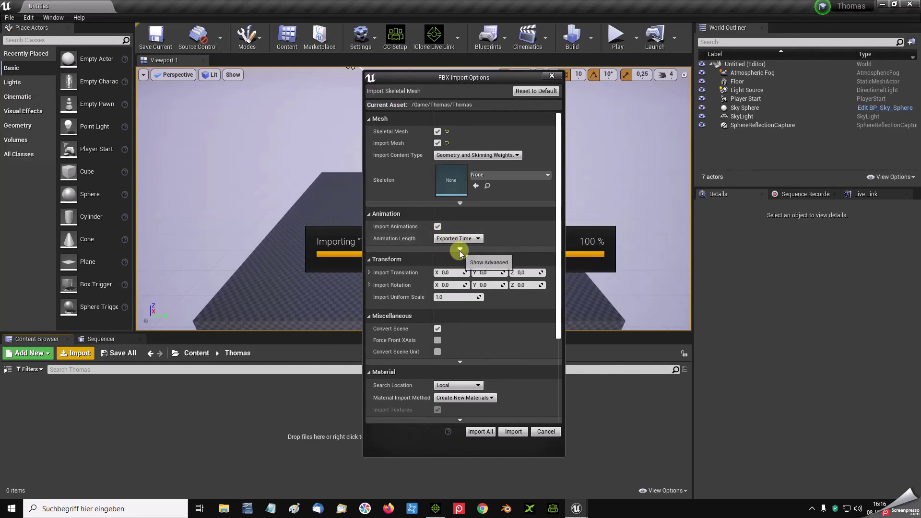
pyautogui.click(460, 250)
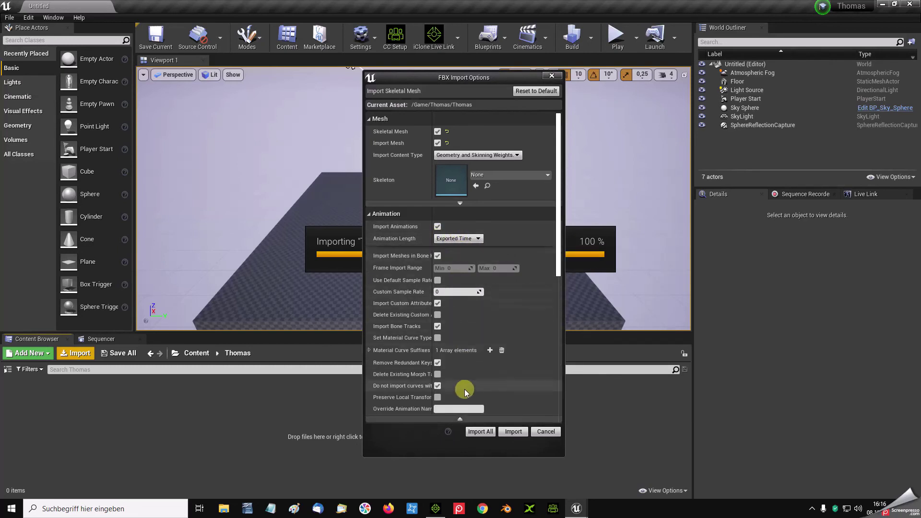
pyautogui.click(459, 420)
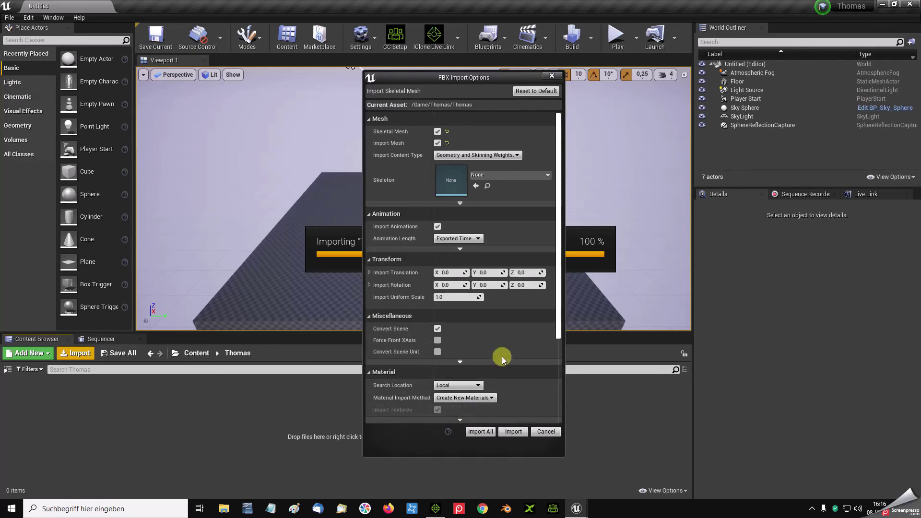
pyautogui.scroll(-2, 501, 324)
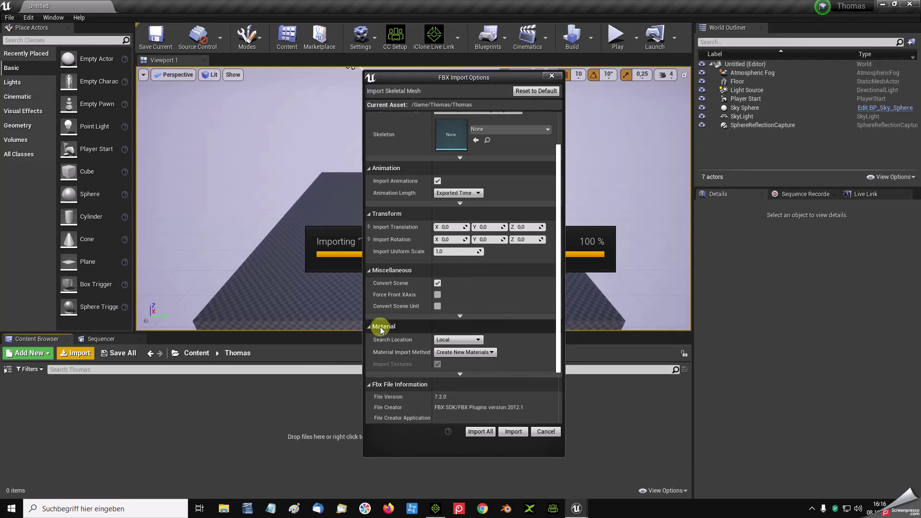
pyautogui.click(462, 352)
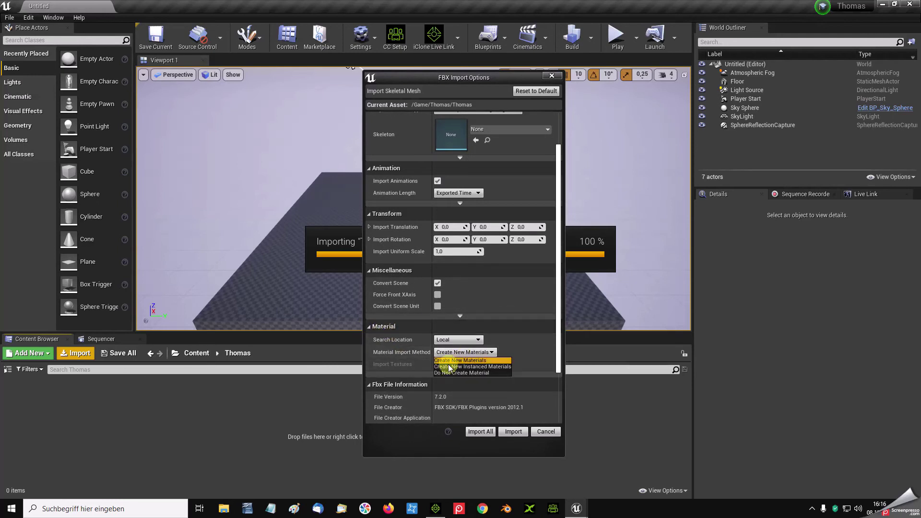
pyautogui.click(448, 373)
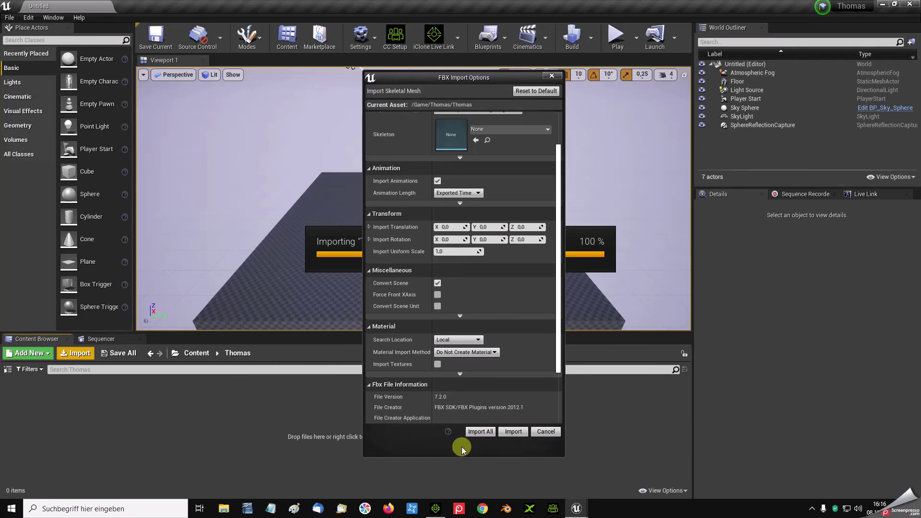
pyautogui.click(474, 432)
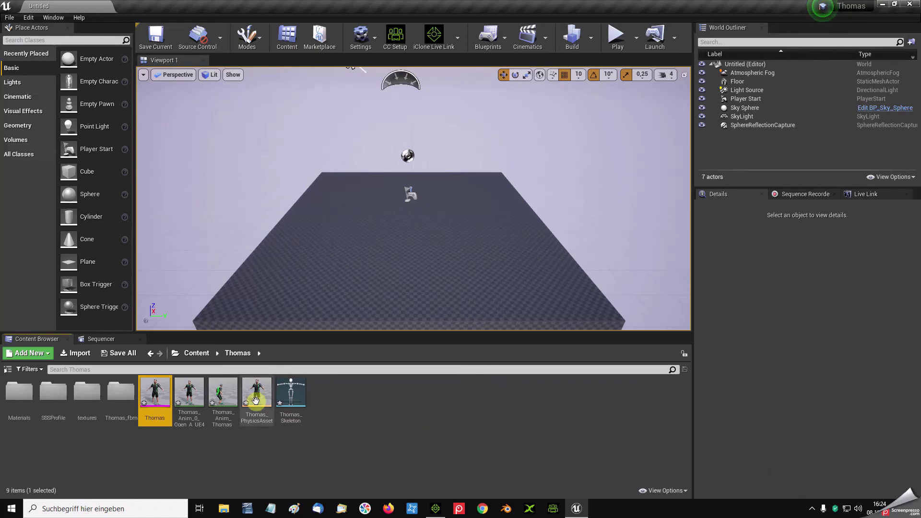
# Place Thomas_Anim_Thomas_TempMotion in the level at the origin and reset the floor's Z to 0.
pyautogui.moveTo(222, 399)
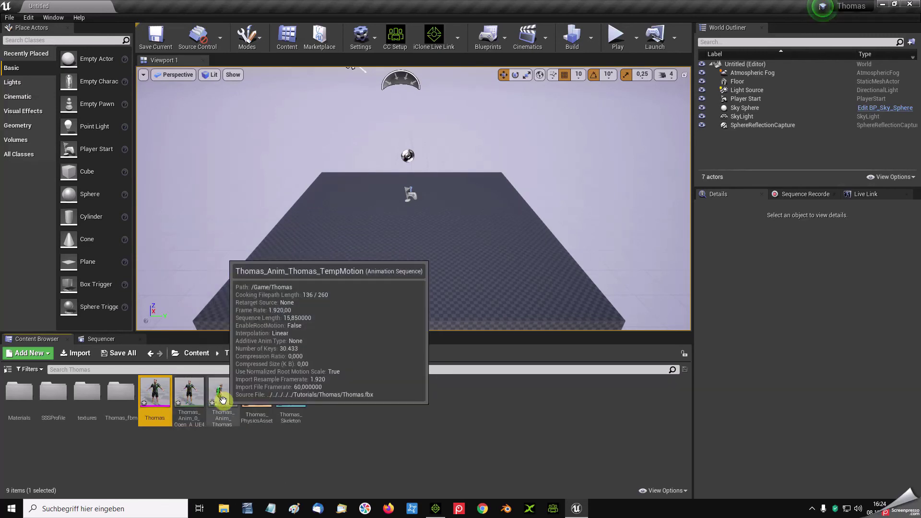
pyautogui.moveTo(222, 399); pyautogui.dragTo(413, 221)
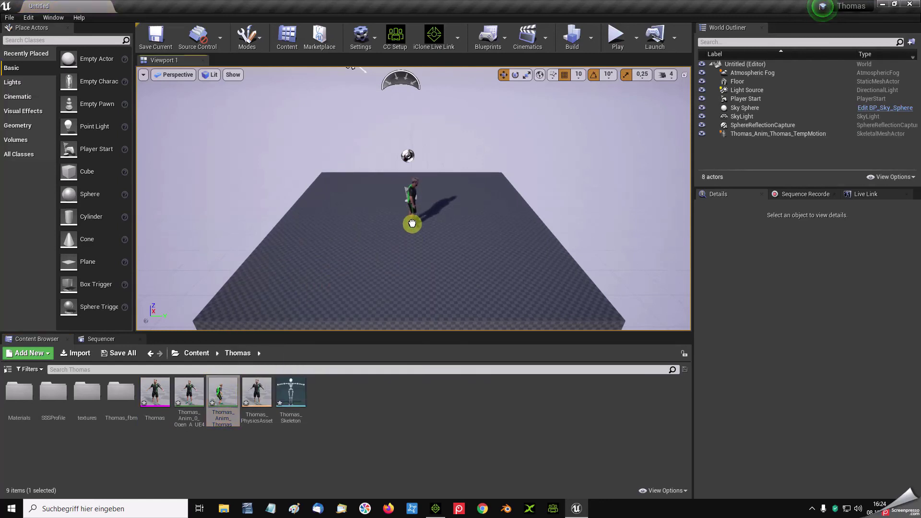
pyautogui.moveTo(440, 235); pyautogui.dragTo(439, 236)
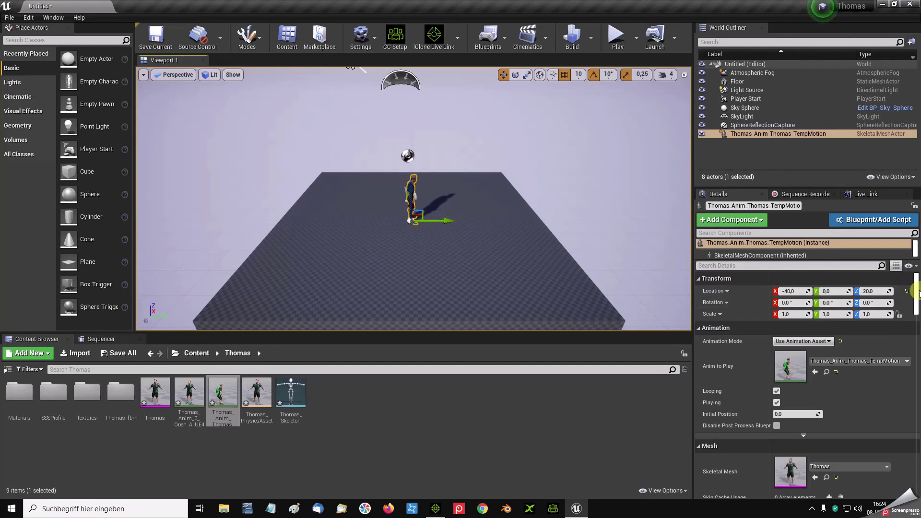
pyautogui.click(908, 293)
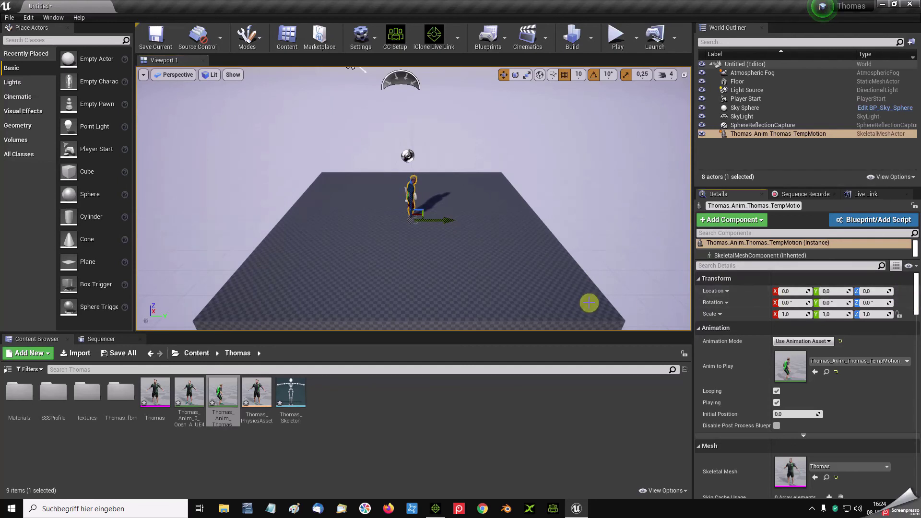
pyautogui.click(573, 303)
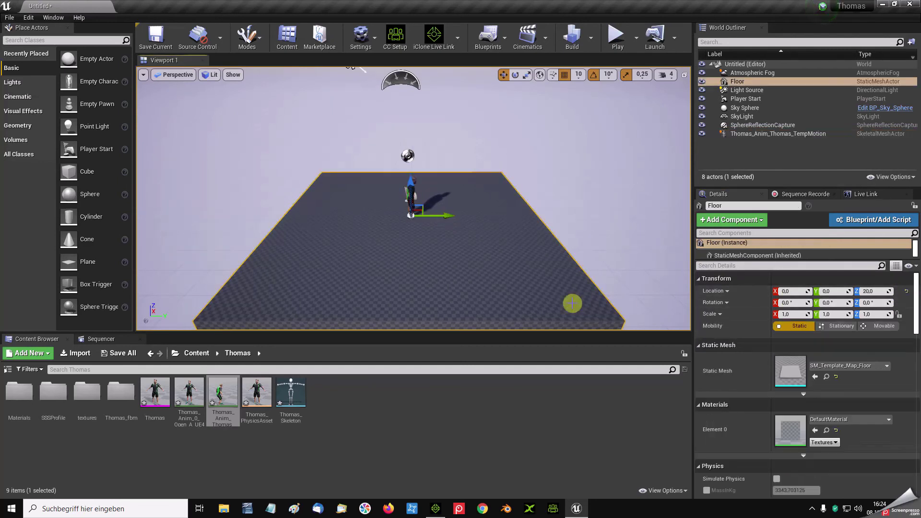
pyautogui.click(907, 293)
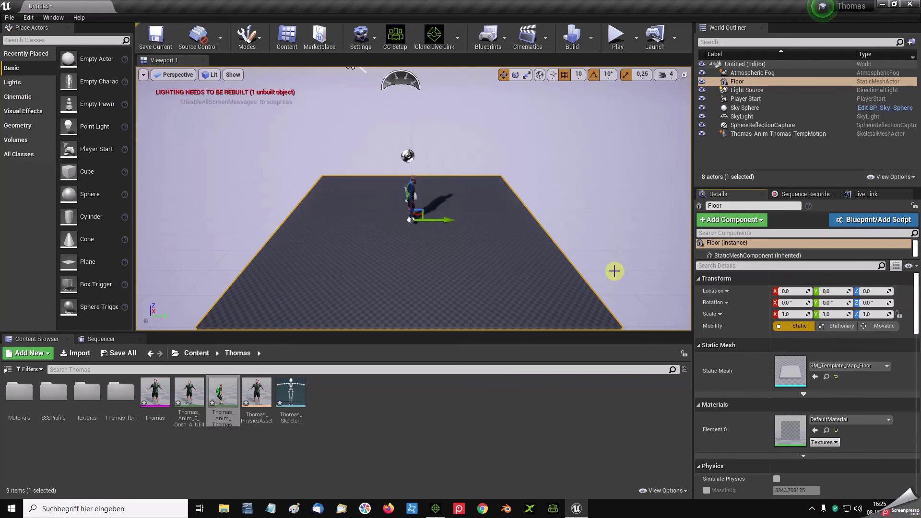
# Rotate the Thomas animation actor 90° around Z.
pyautogui.click(514, 75)
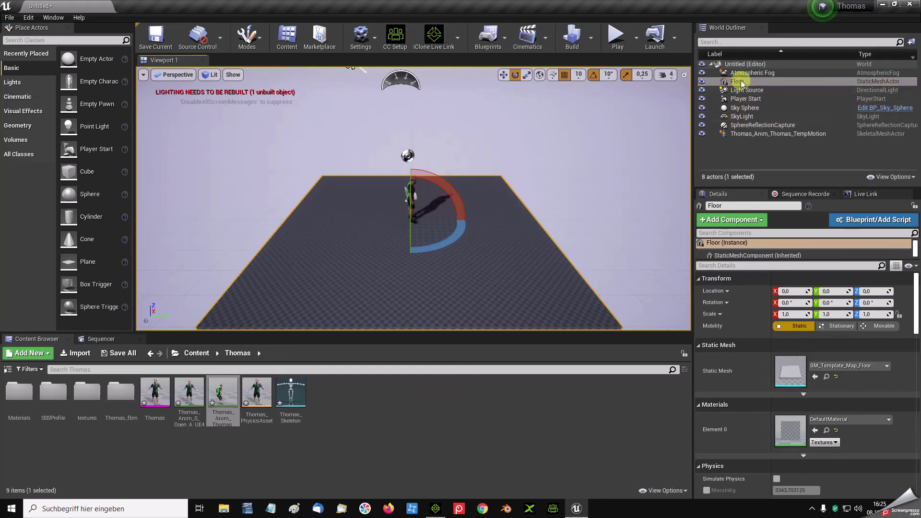
pyautogui.click(751, 134)
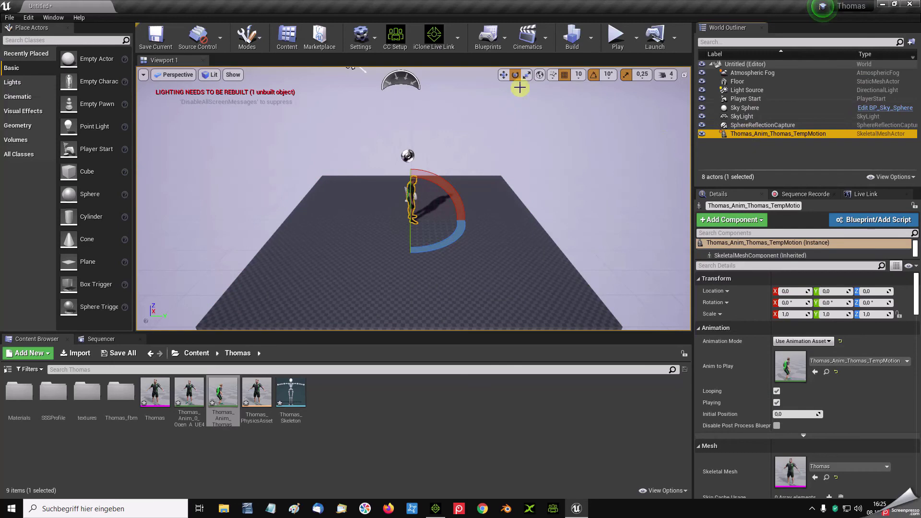
pyautogui.moveTo(460, 236); pyautogui.dragTo(448, 204)
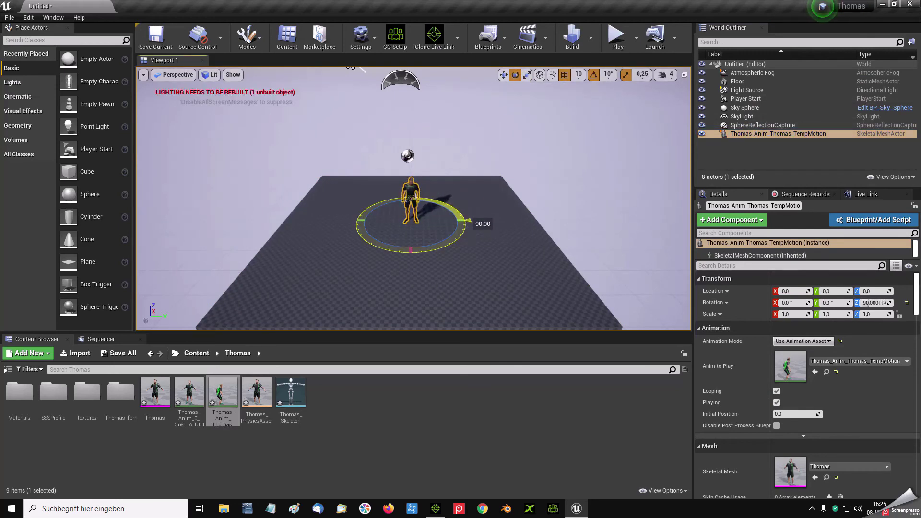
# Simulate the level to preview the walk, stop, then delete the Thomas_Anim_Thomas_TempMotion actor.
pyautogui.click(637, 39)
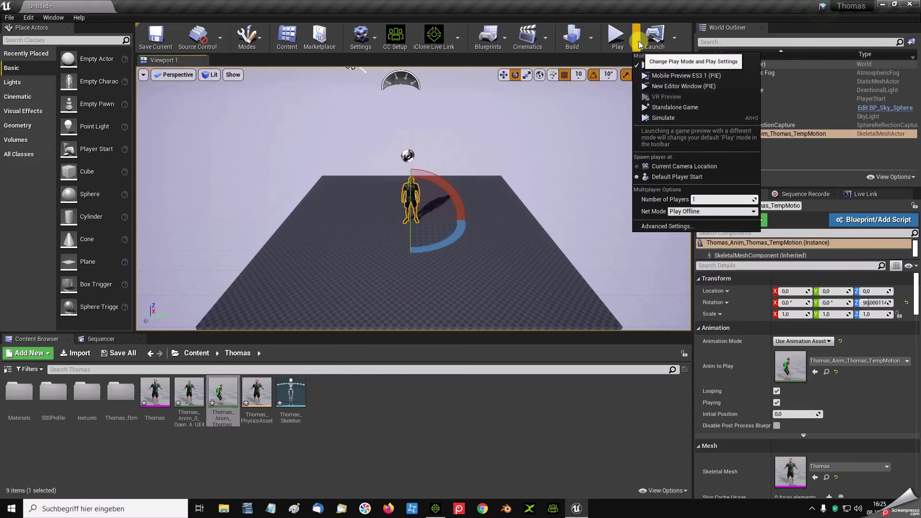
pyautogui.click(663, 118)
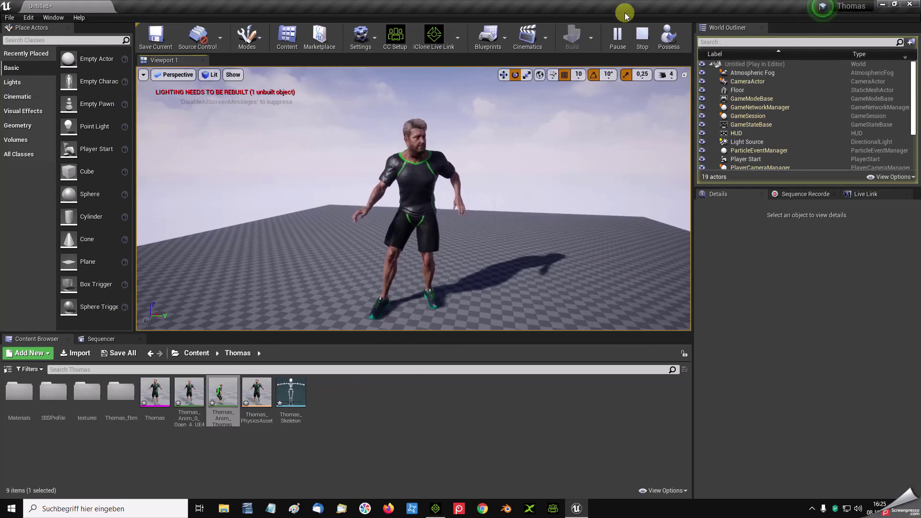
pyautogui.click(644, 38)
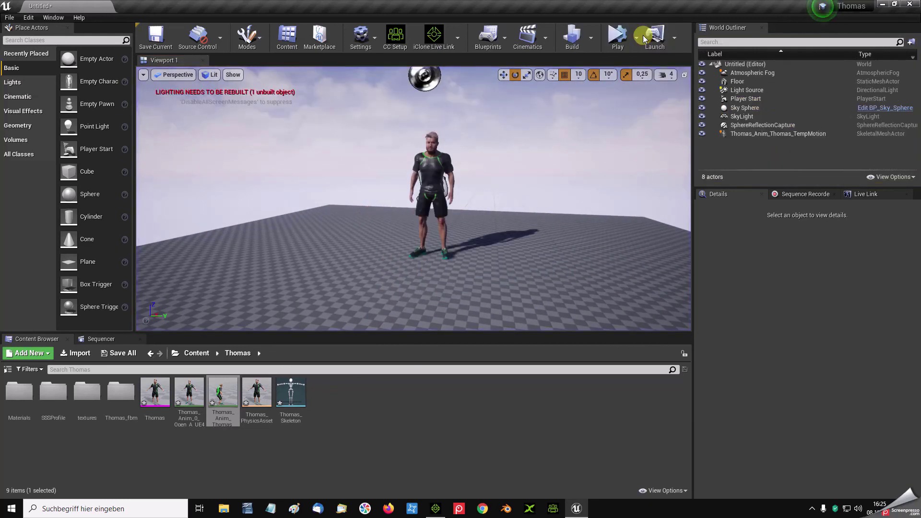
pyautogui.click(427, 186)
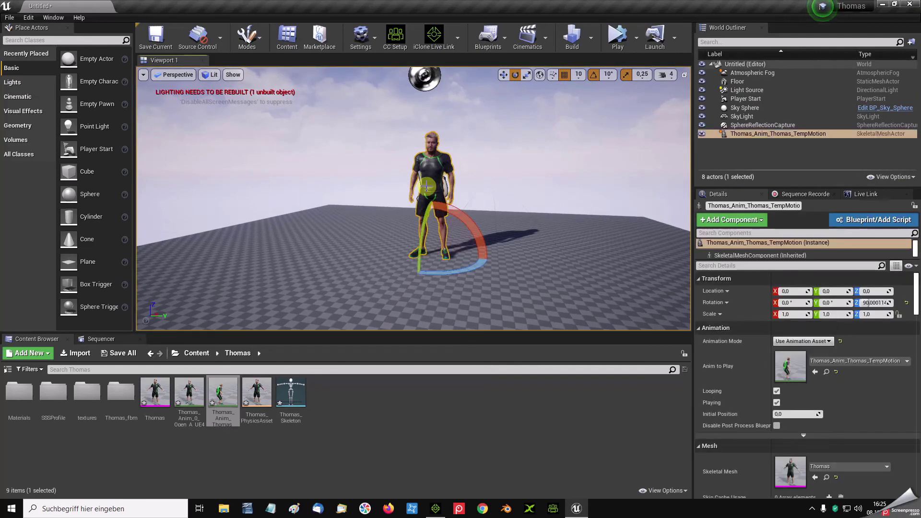
pyautogui.press('Delete')
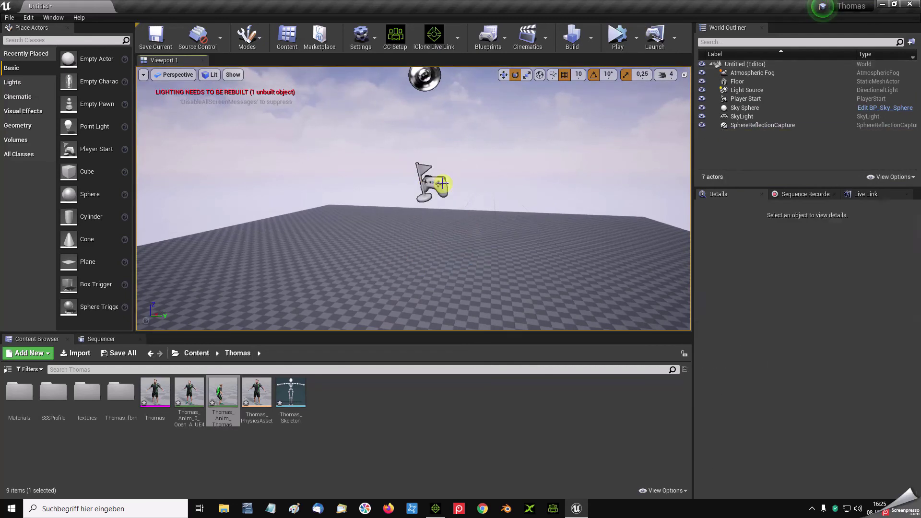
# Add a level sequence from Cinematics and save it as Shot_01 in a new Cinemtaic folder.
pyautogui.click(547, 38)
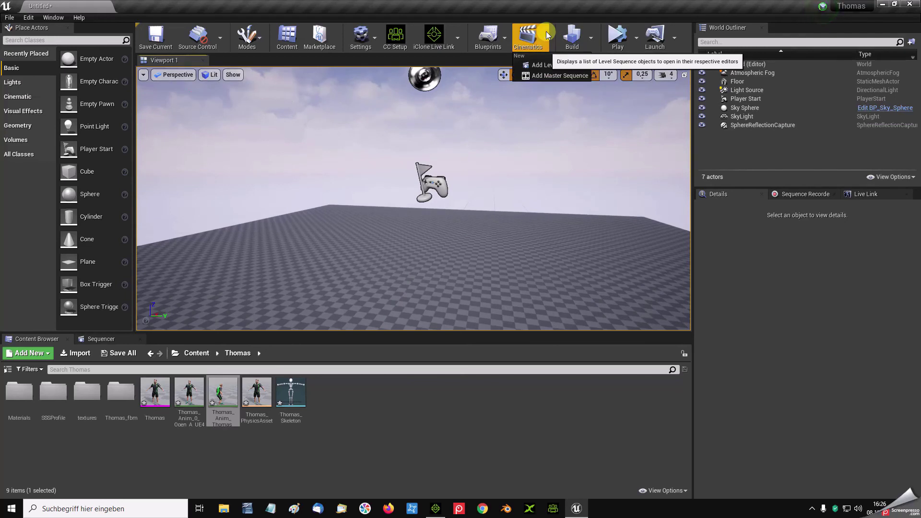
pyautogui.click(542, 65)
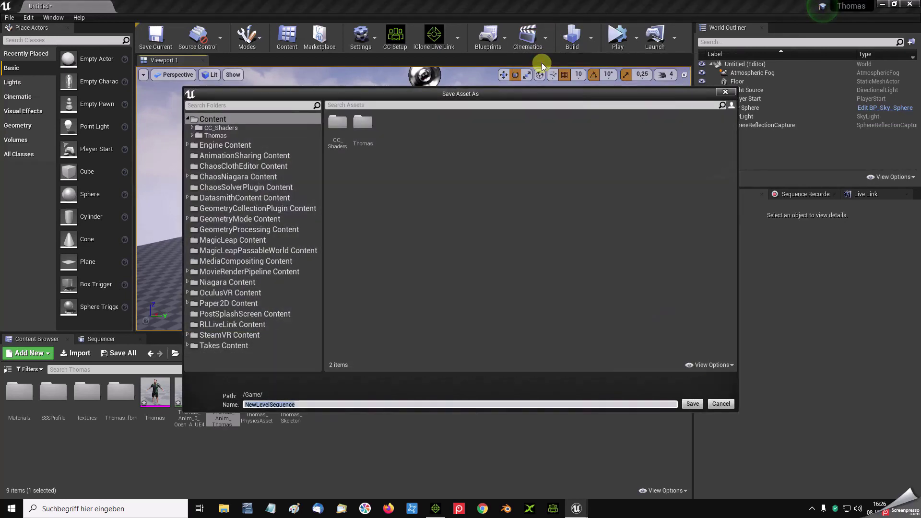
pyautogui.rightClick(434, 194)
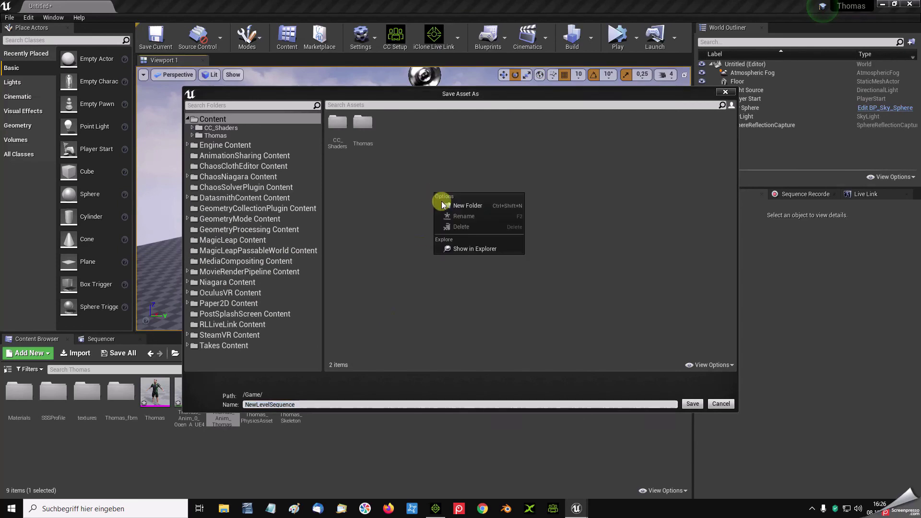
pyautogui.click(452, 208)
pyautogui.write('emtaio')
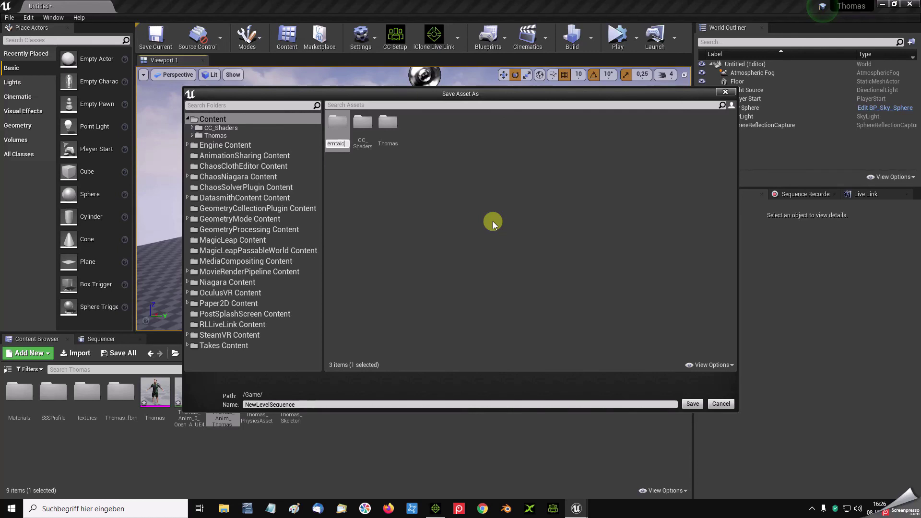
pyautogui.press('Return')
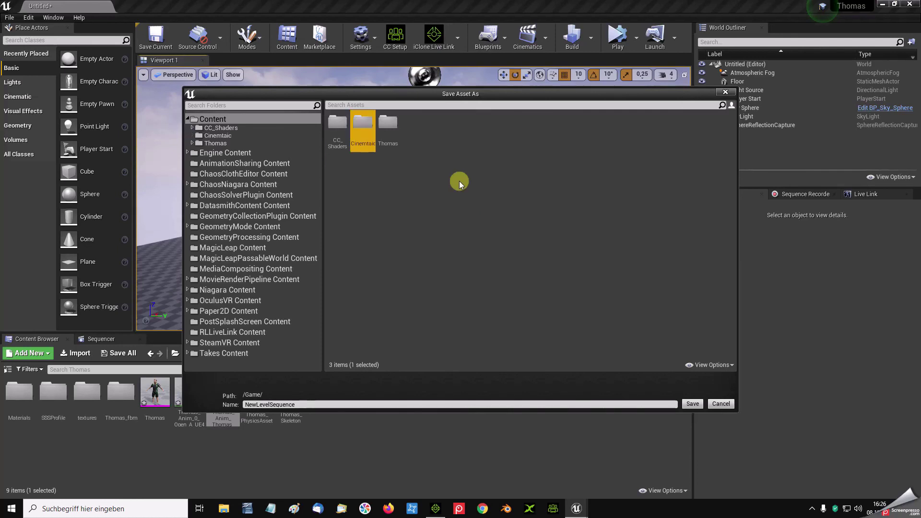
pyautogui.doubleClick(368, 128)
pyautogui.write('Shot_01')
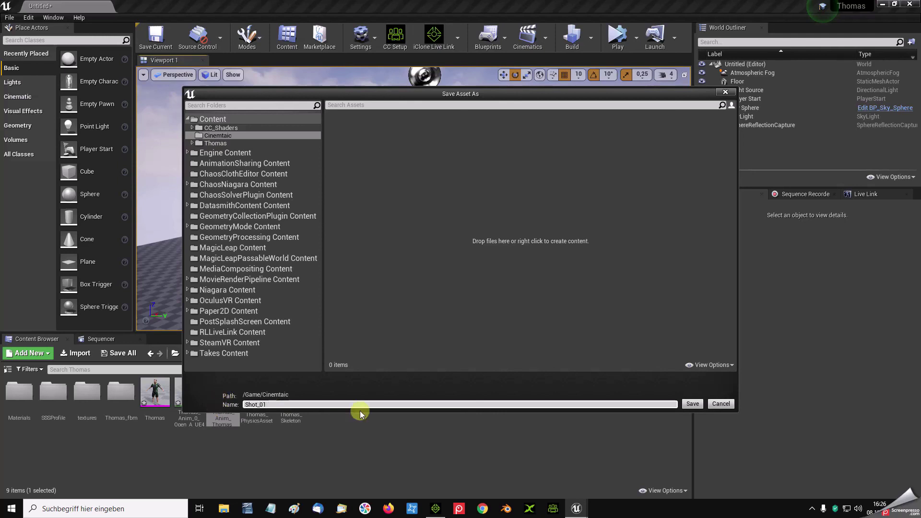
pyautogui.click(694, 406)
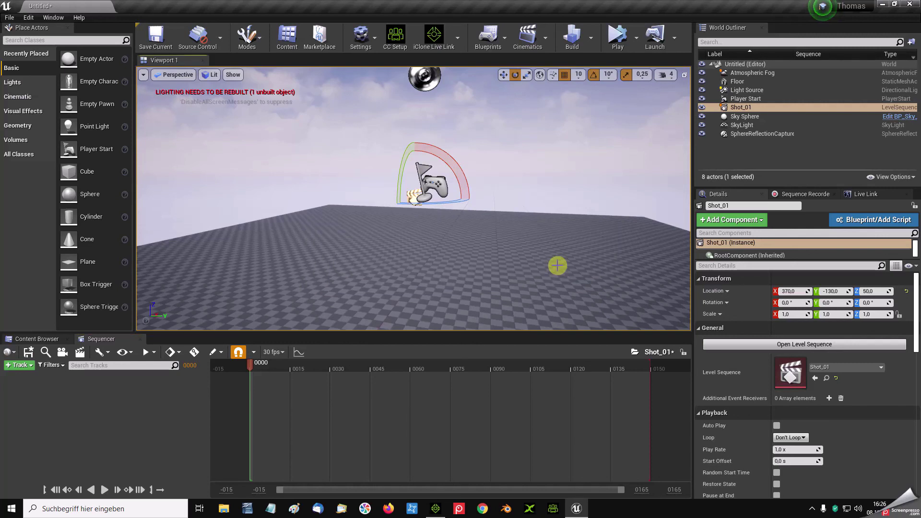
# Place the Thomas mesh in the level and turn it to face the camera.
pyautogui.click(44, 338)
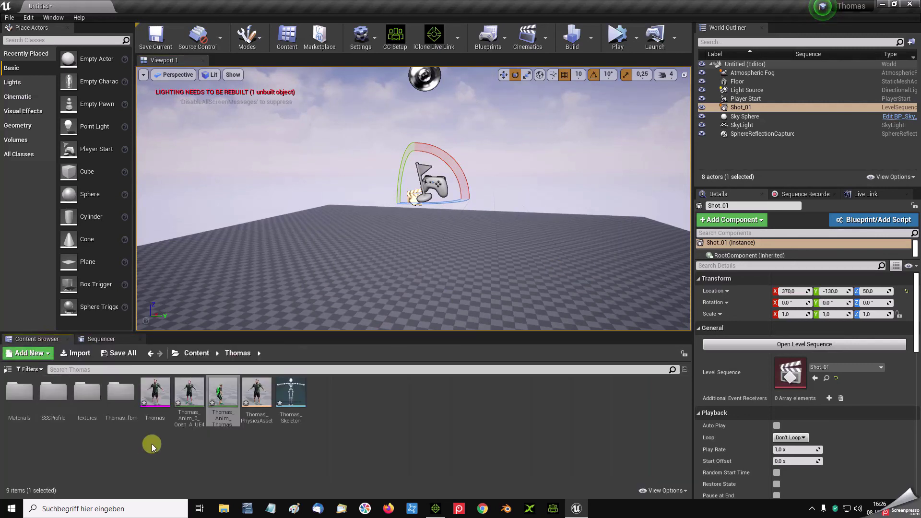
pyautogui.moveTo(155, 396); pyautogui.dragTo(436, 252)
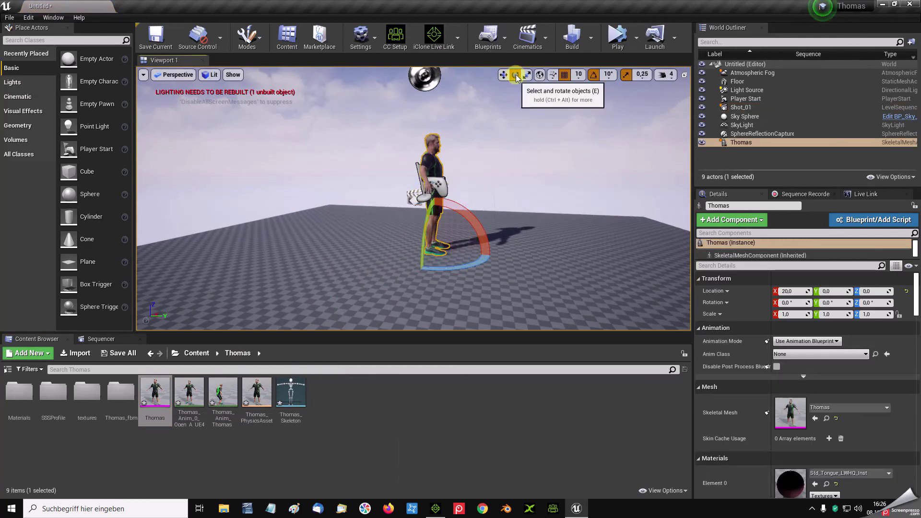
pyautogui.moveTo(479, 270); pyautogui.dragTo(619, 268)
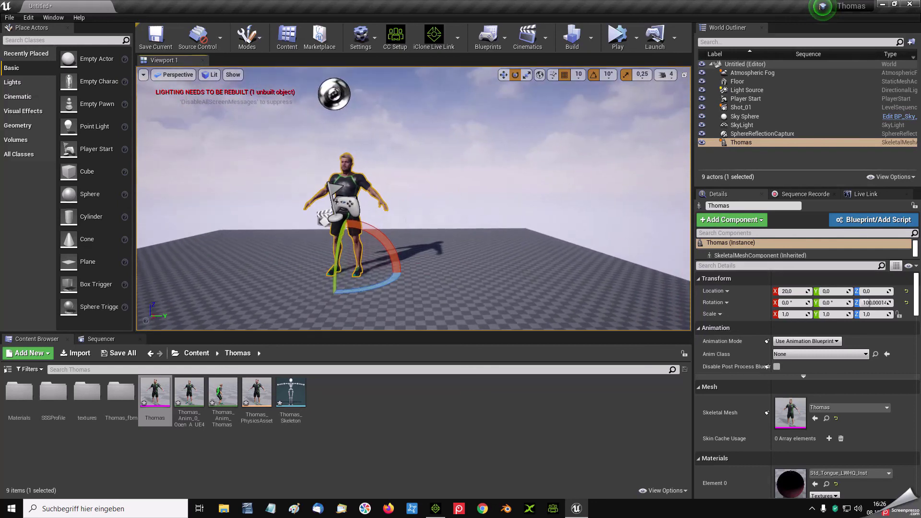
# Add Thomas to Shot_01 and give his Animation track the Thomas_Anim_Thomas_TempMotion clip.
pyautogui.click(99, 339)
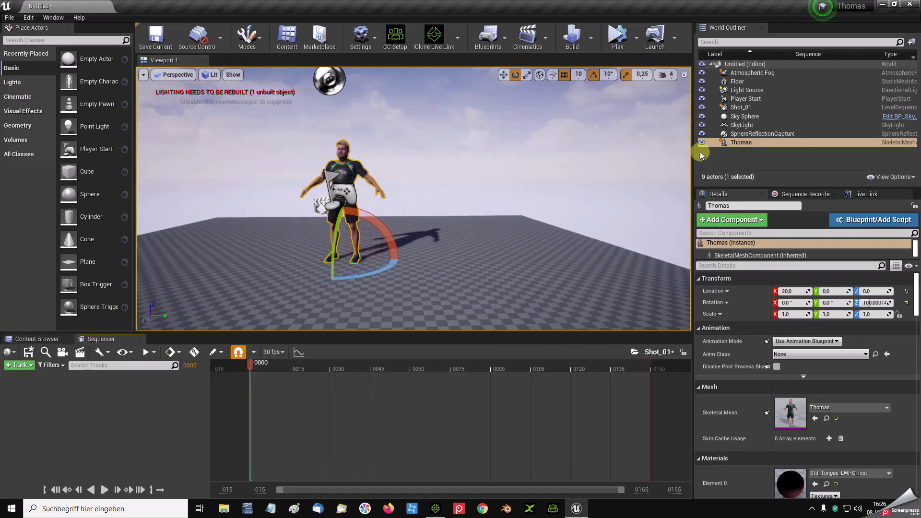
pyautogui.moveTo(741, 142)
pyautogui.mouseDown()
pyautogui.moveTo(23, 396)
pyautogui.moveTo(38, 418)
pyautogui.mouseUp()
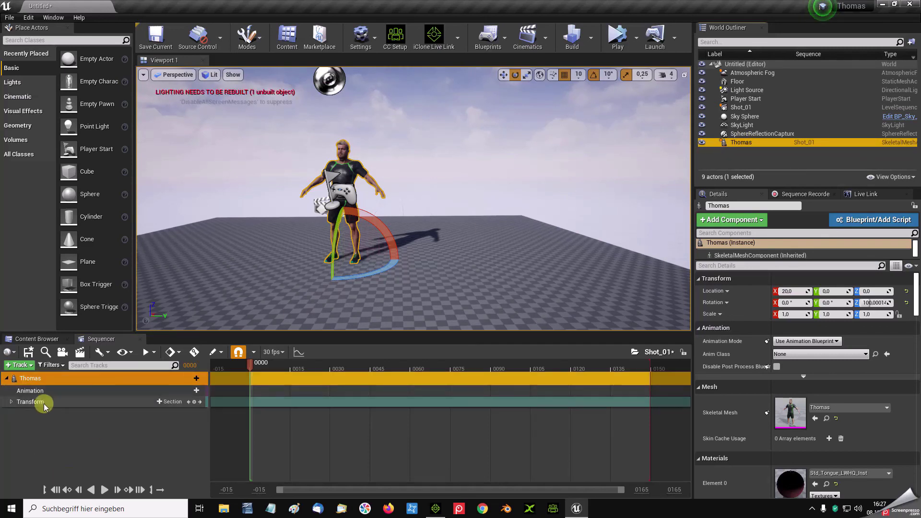
pyautogui.click(184, 391)
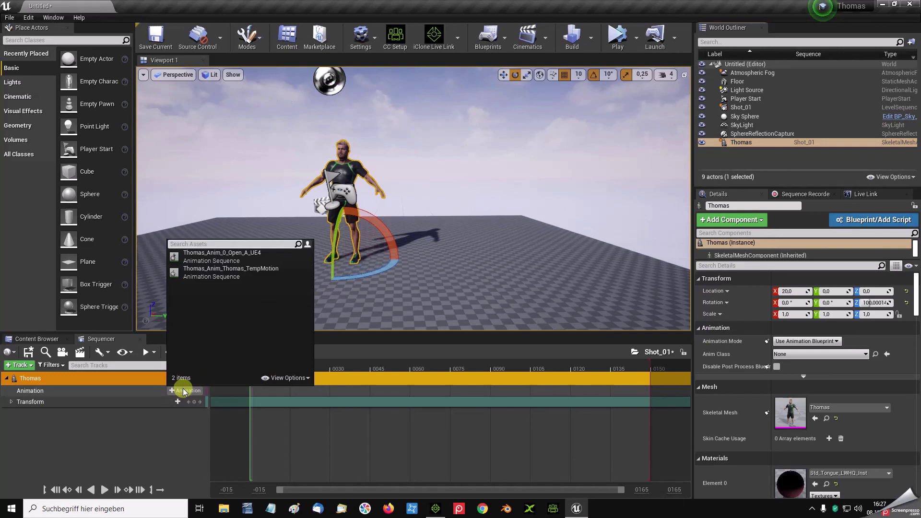
pyautogui.click(222, 273)
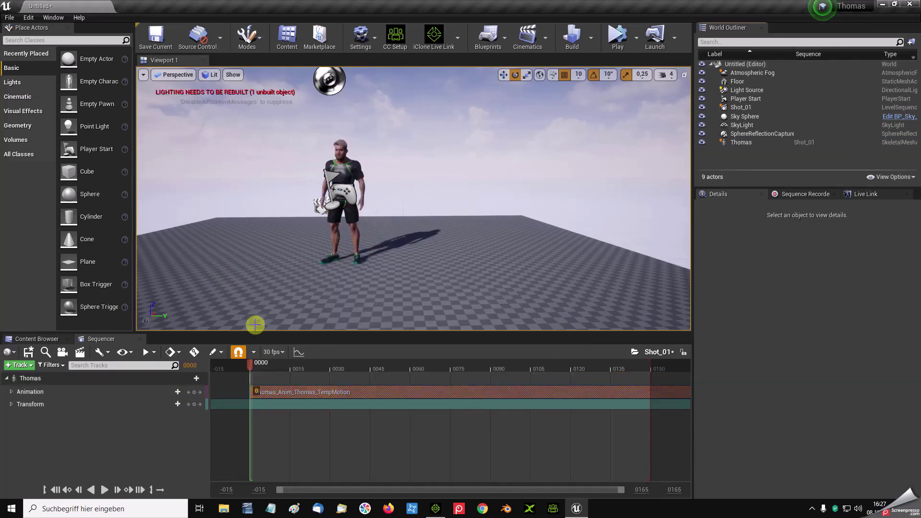
# Play Shot_01, rewind, and extend its playback range to about frame 450.
pyautogui.click(105, 488)
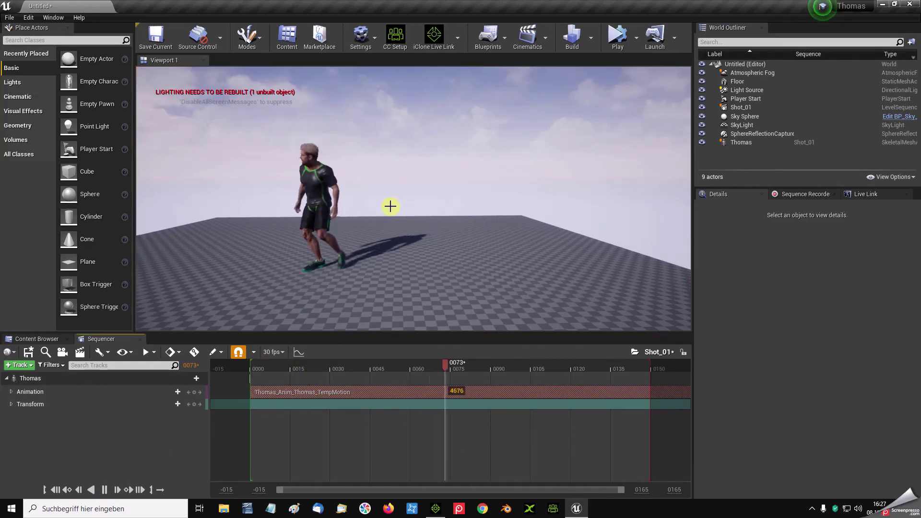
pyautogui.moveTo(392, 207); pyautogui.dragTo(392, 207, button='right')
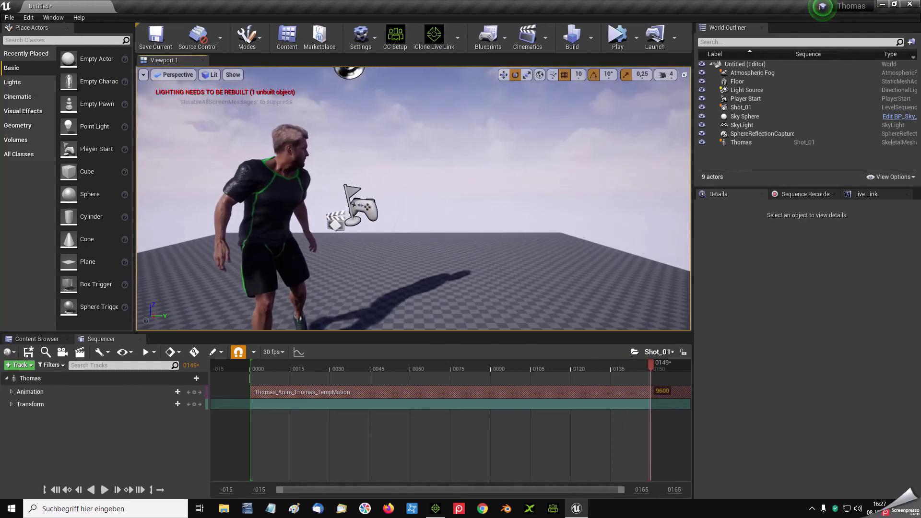
pyautogui.click(54, 490)
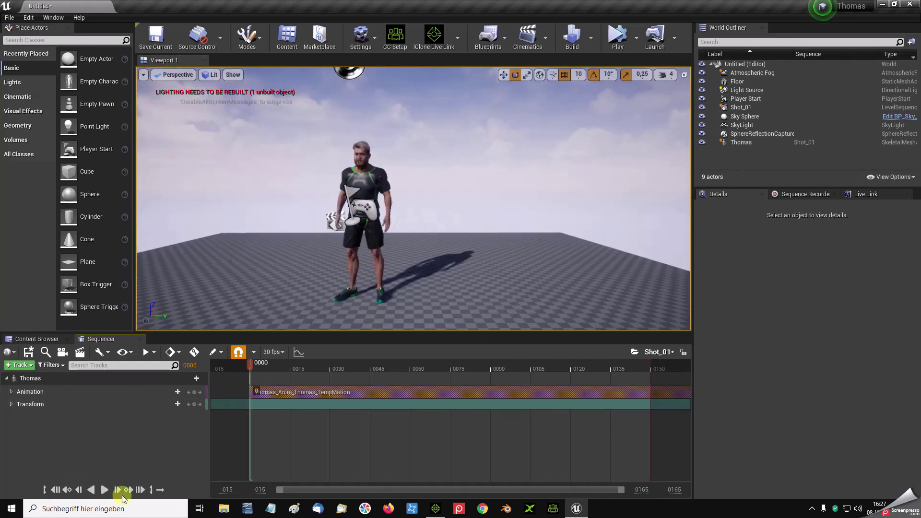
pyautogui.scroll(-2, 504, 434)
pyautogui.scroll(-2, 505, 433)
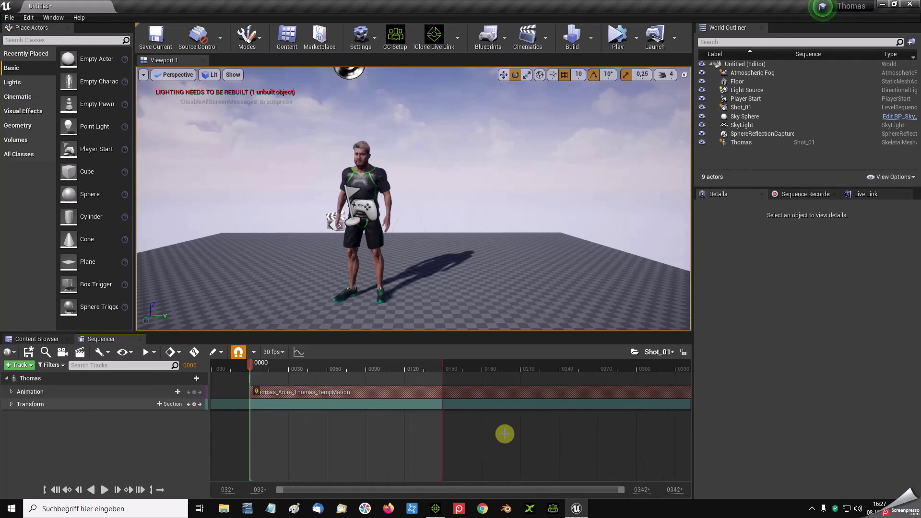
pyautogui.scroll(-2, 504, 434)
pyautogui.scroll(-2, 505, 434)
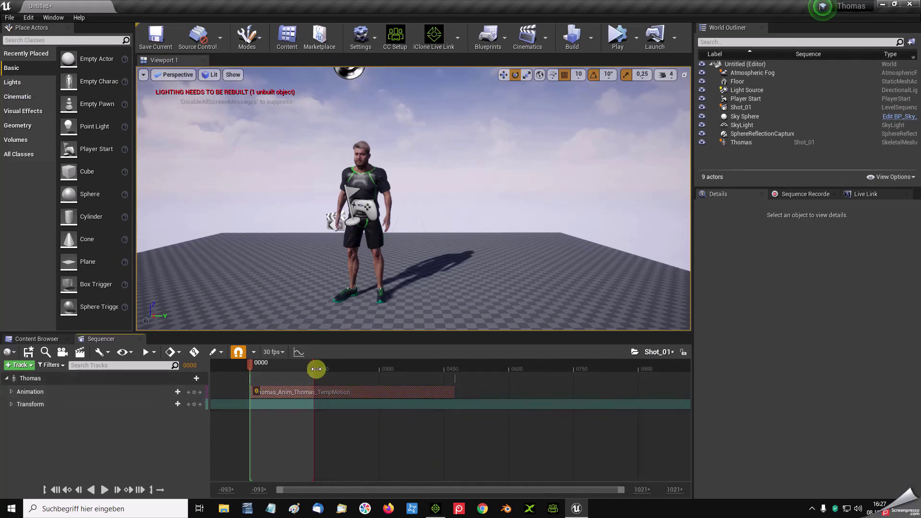
pyautogui.moveTo(312, 365); pyautogui.dragTo(452, 367)
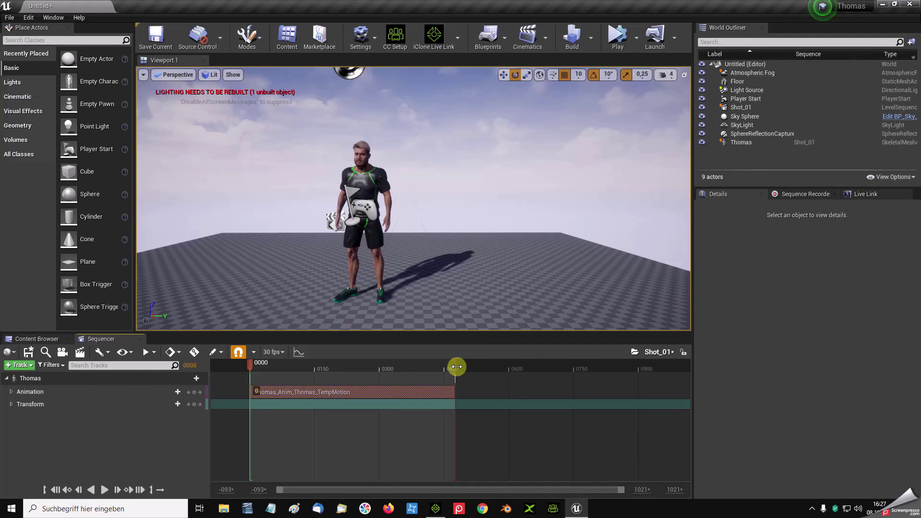
# Replay Shot_01 from the start, viewing Thomas walking up close, then stop at frame 0000.
pyautogui.click(79, 490)
pyautogui.click(110, 490)
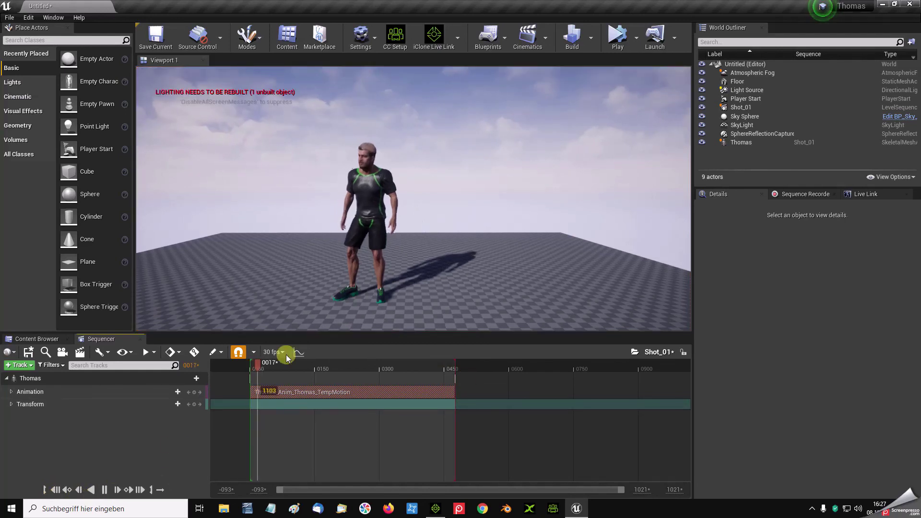
pyautogui.moveTo(367, 238); pyautogui.dragTo(367, 206)
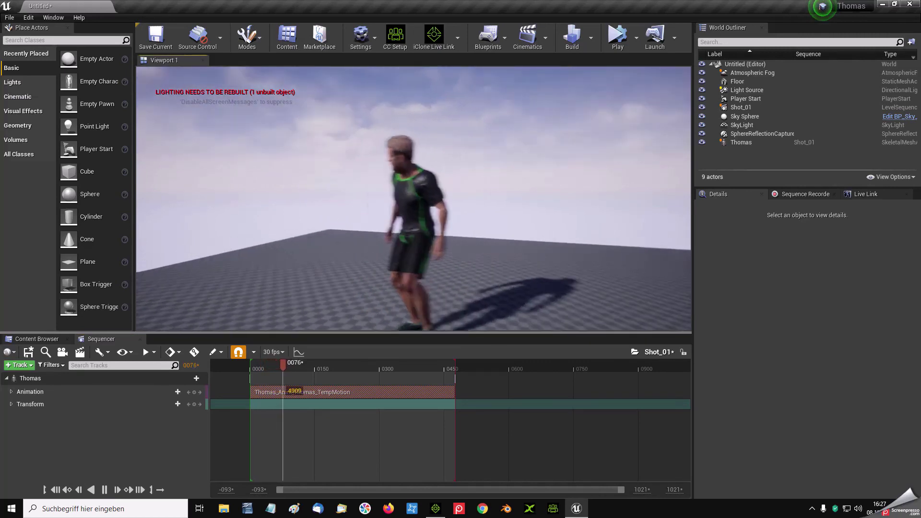
pyautogui.moveTo(378, 238); pyautogui.dragTo(495, 248)
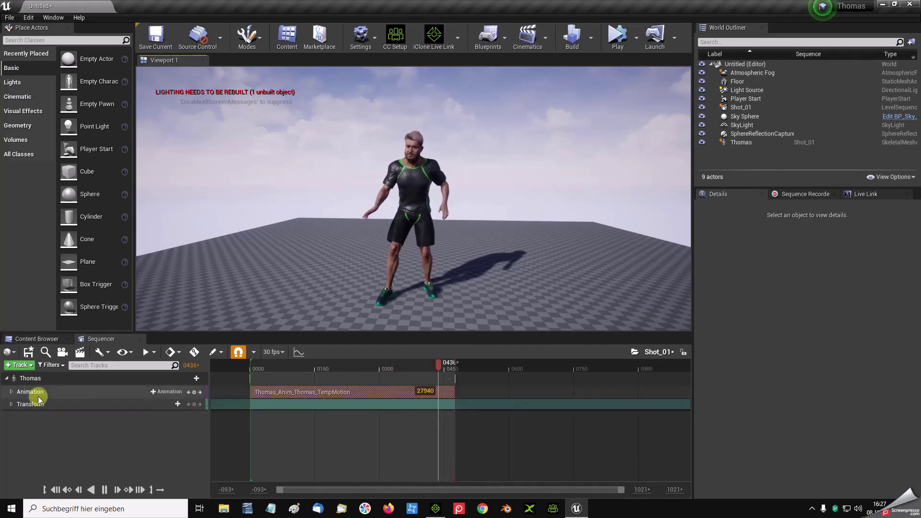
pyautogui.click(56, 489)
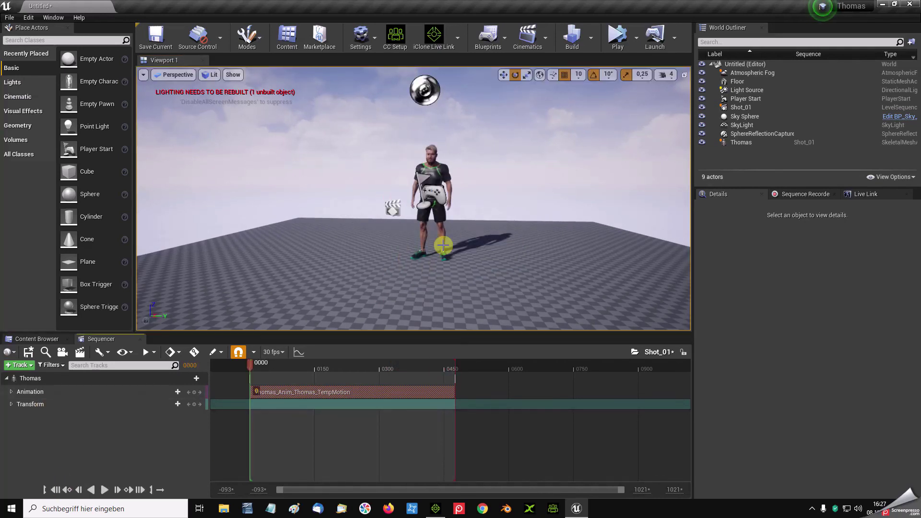